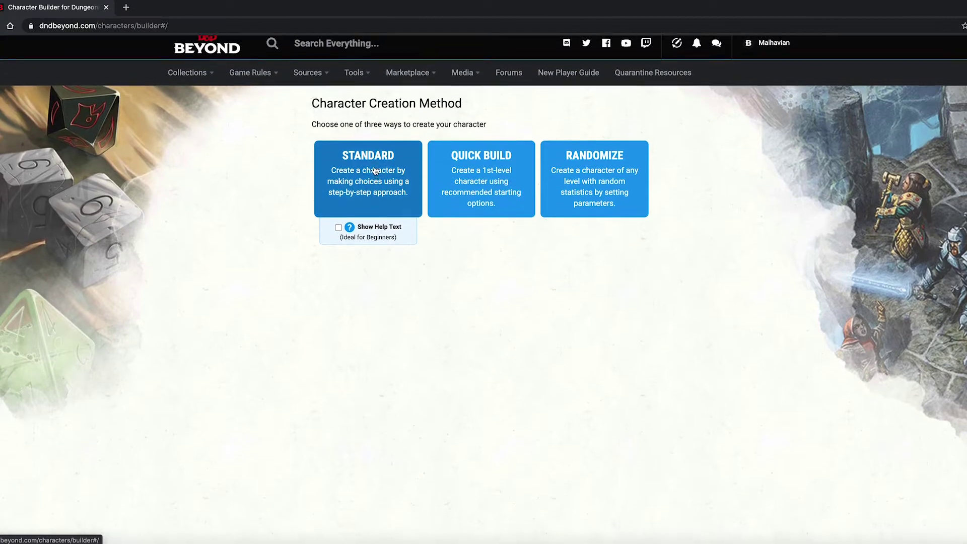
Start a new character with the standard step-by-step method and name the character Bob.
{"action": "left_click", "coordinate": [374, 176]}
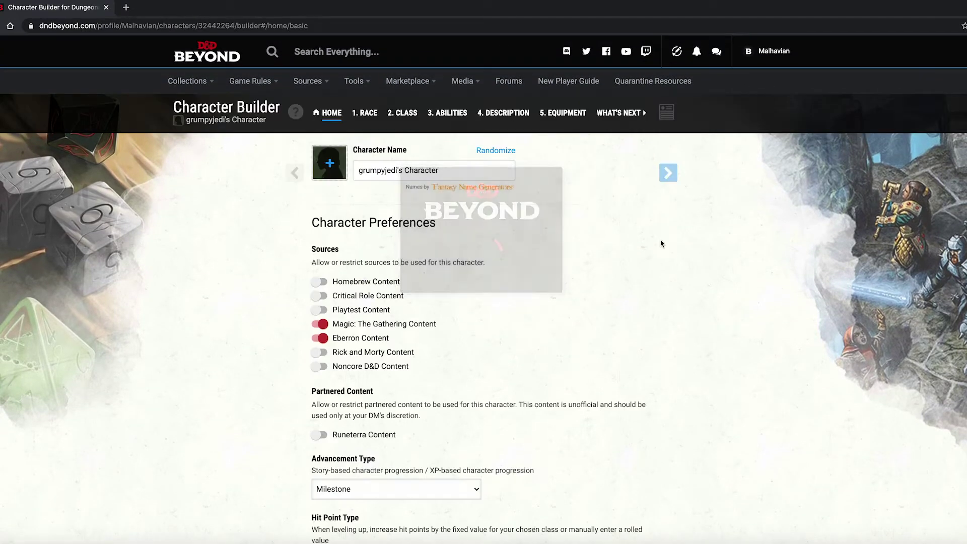
{"action": "scroll", "coordinate": [454, 363], "scroll_direction": "down", "scroll_amount": 2}
{"action": "scroll", "coordinate": [454, 362], "scroll_direction": "up", "scroll_amount": 2}
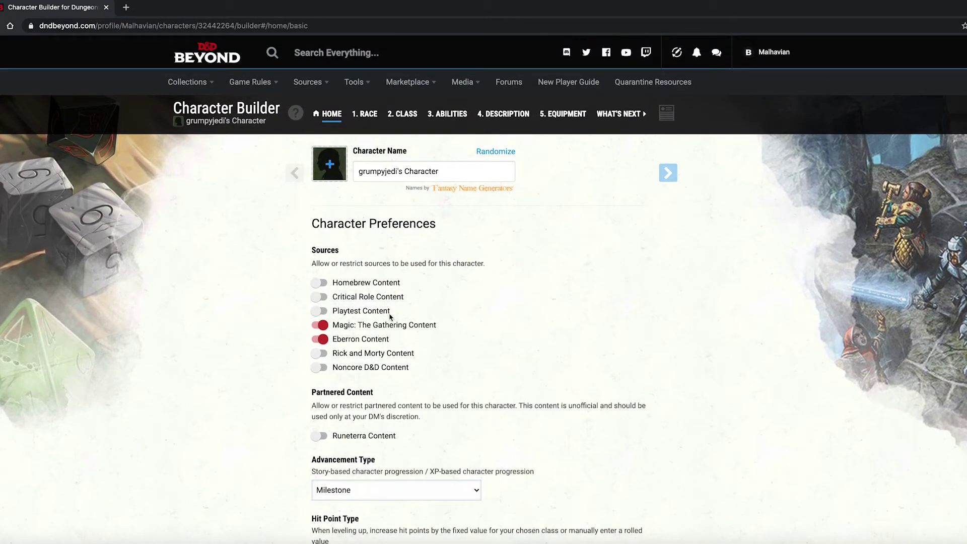
{"action": "left_click_drag", "start_coordinate": [452, 170], "coordinate": [322, 177]}
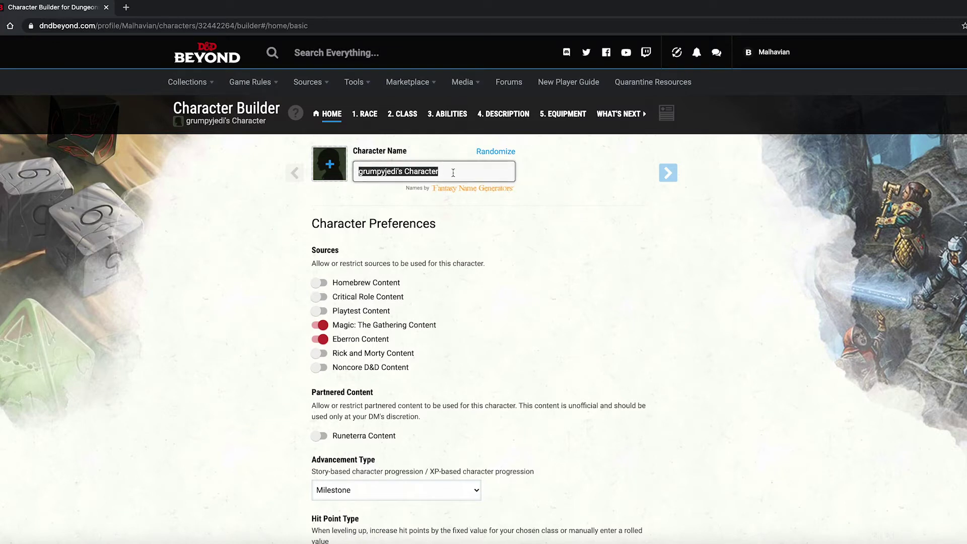
{"action": "key", "text": "BackSpace"}
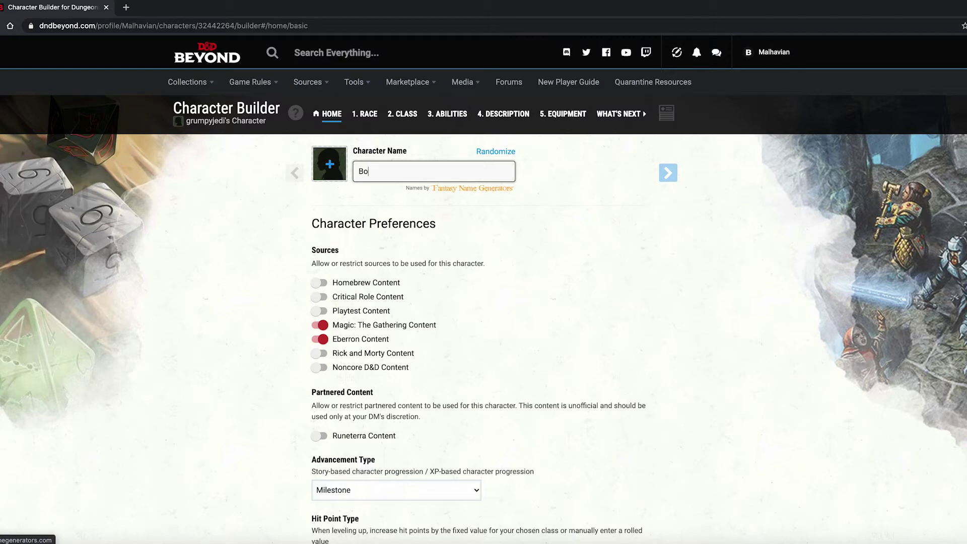
Turn off the Magic: The Gathering and Eberron content sources, and continue to race selection.
{"action": "scroll", "coordinate": [504, 262], "scroll_direction": "down", "scroll_amount": 3}
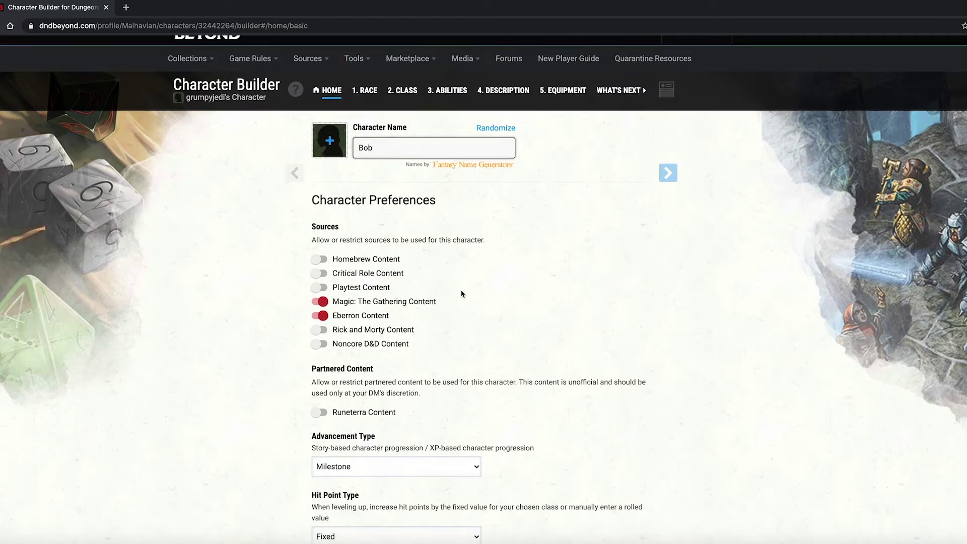
{"action": "scroll", "coordinate": [712, 406], "scroll_direction": "down", "scroll_amount": 3}
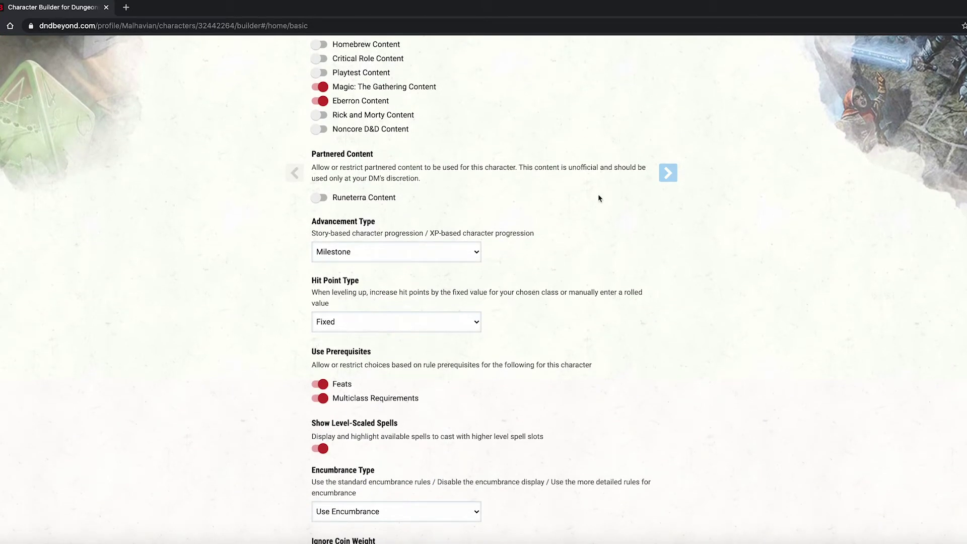
{"action": "scroll", "coordinate": [613, 406], "scroll_direction": "up", "scroll_amount": 3}
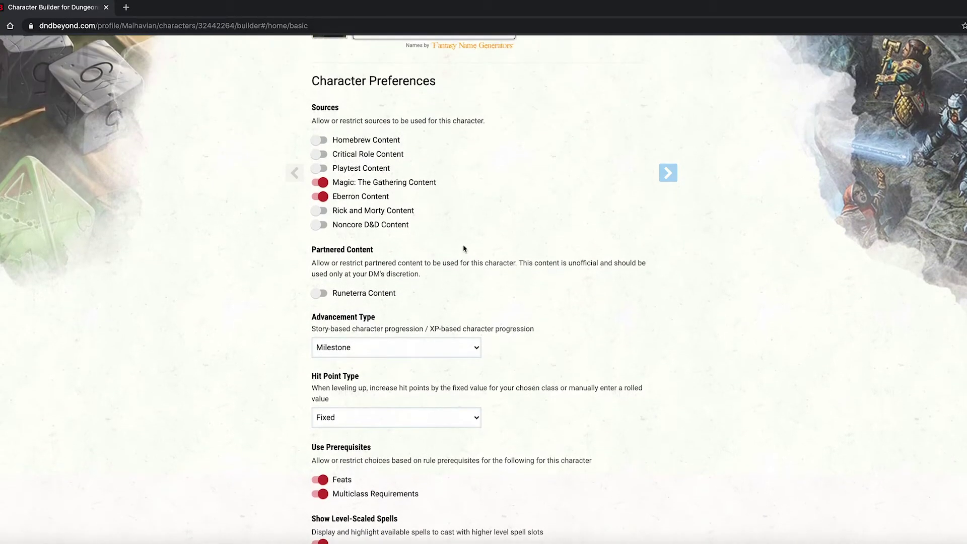
{"action": "left_click", "coordinate": [320, 190]}
{"action": "left_click", "coordinate": [321, 205]}
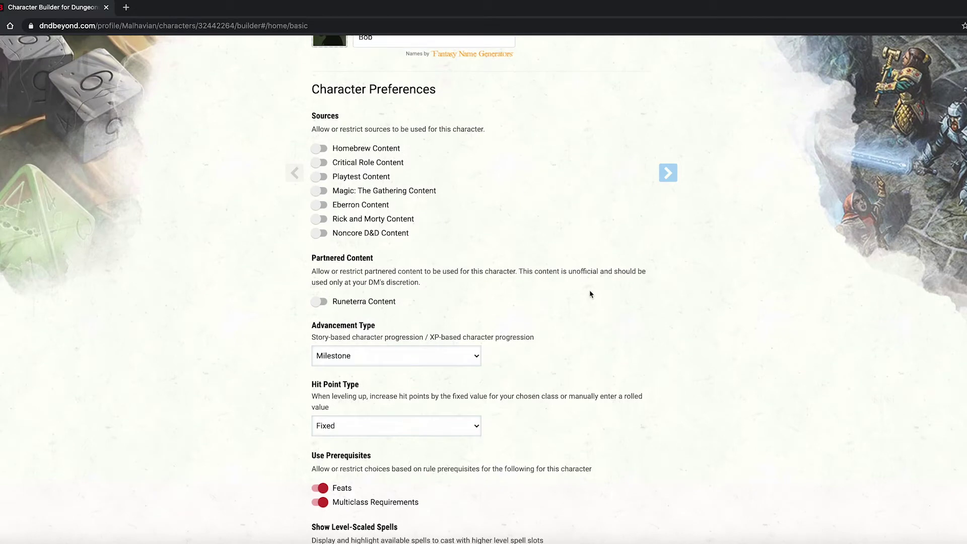
{"action": "scroll", "coordinate": [589, 289], "scroll_direction": "down", "scroll_amount": 3}
{"action": "scroll", "coordinate": [579, 282], "scroll_direction": "up", "scroll_amount": 3}
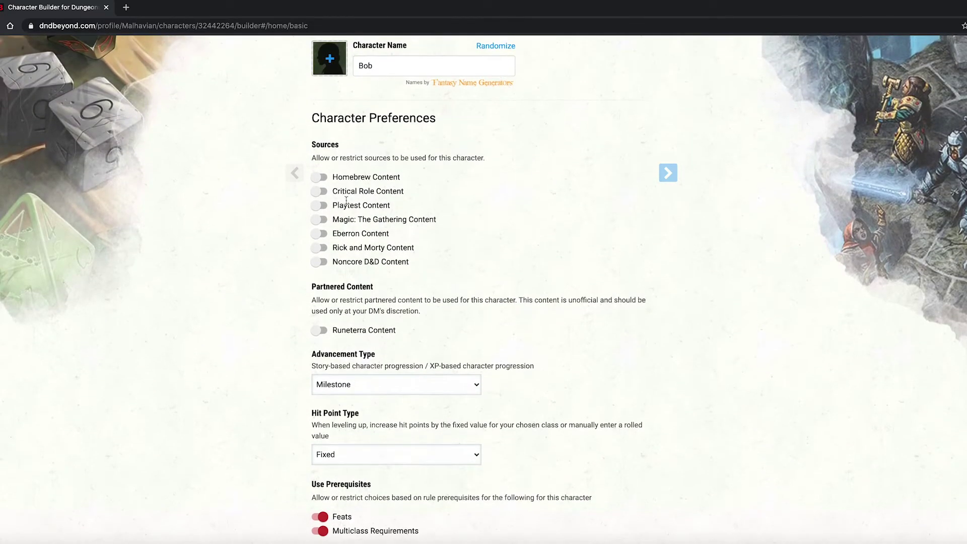
{"action": "scroll", "coordinate": [558, 297], "scroll_direction": "up", "scroll_amount": 3}
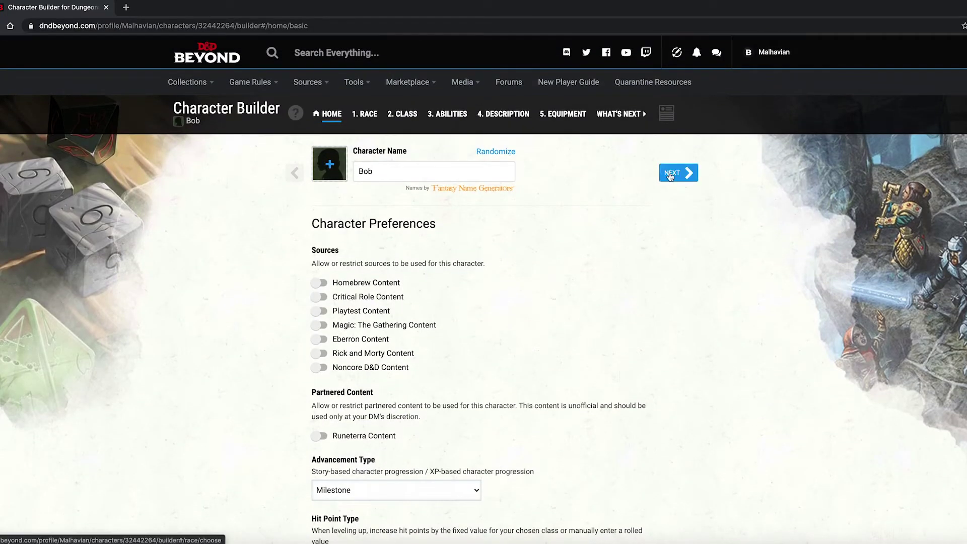
{"action": "left_click", "coordinate": [672, 174]}
Look through the list of available races, including the Elf subraces.
{"action": "scroll", "coordinate": [116, 333], "scroll_direction": "down", "scroll_amount": 1}
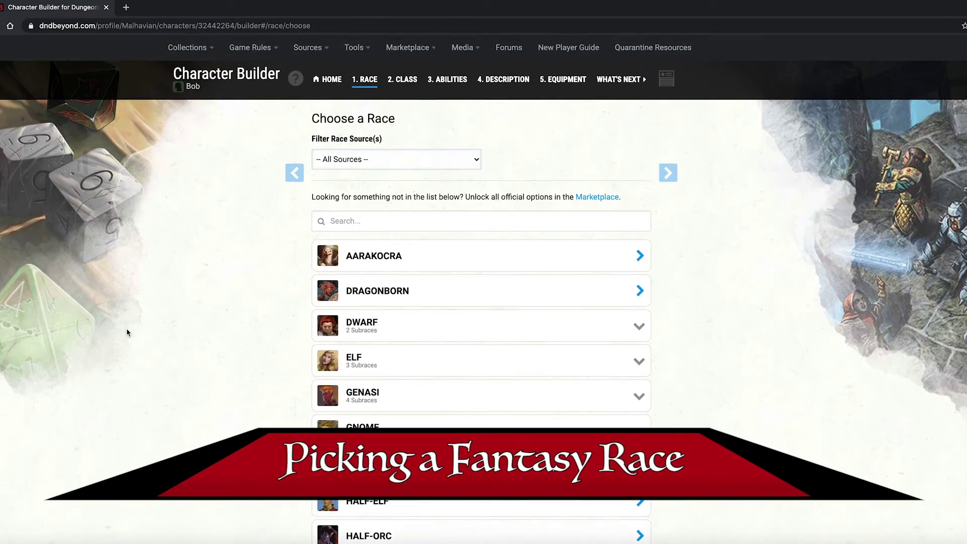
{"action": "scroll", "coordinate": [271, 336], "scroll_direction": "down", "scroll_amount": 4}
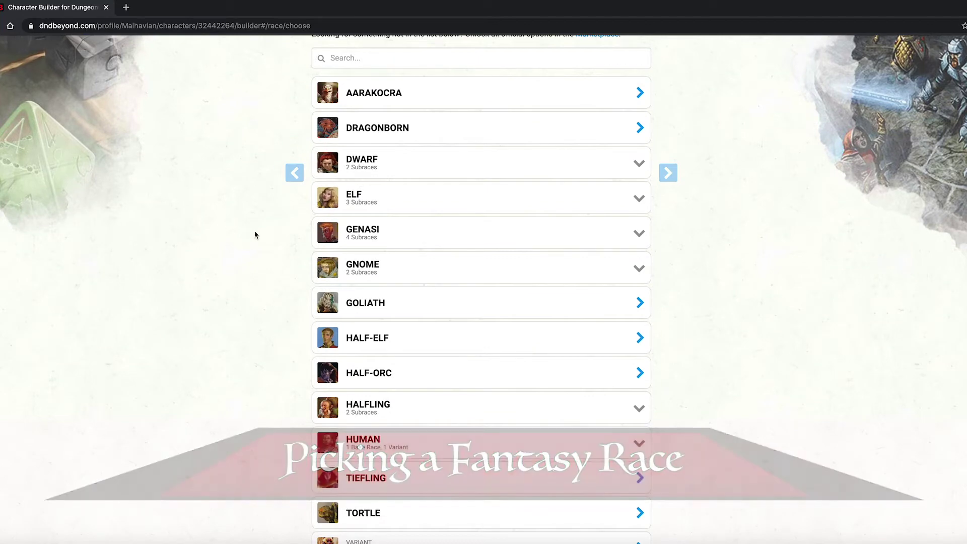
{"action": "scroll", "coordinate": [302, 211], "scroll_direction": "up", "scroll_amount": 1}
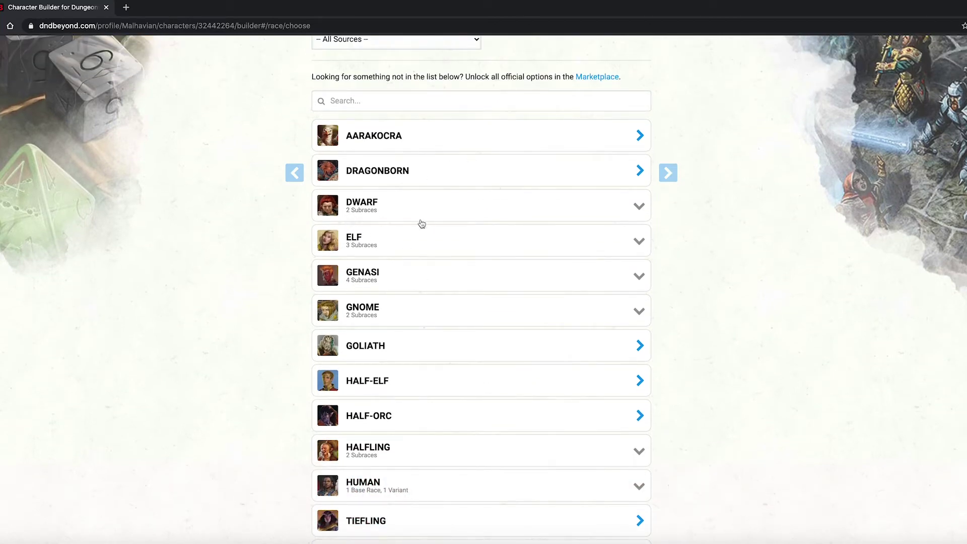
{"action": "scroll", "coordinate": [282, 333], "scroll_direction": "down", "scroll_amount": 3}
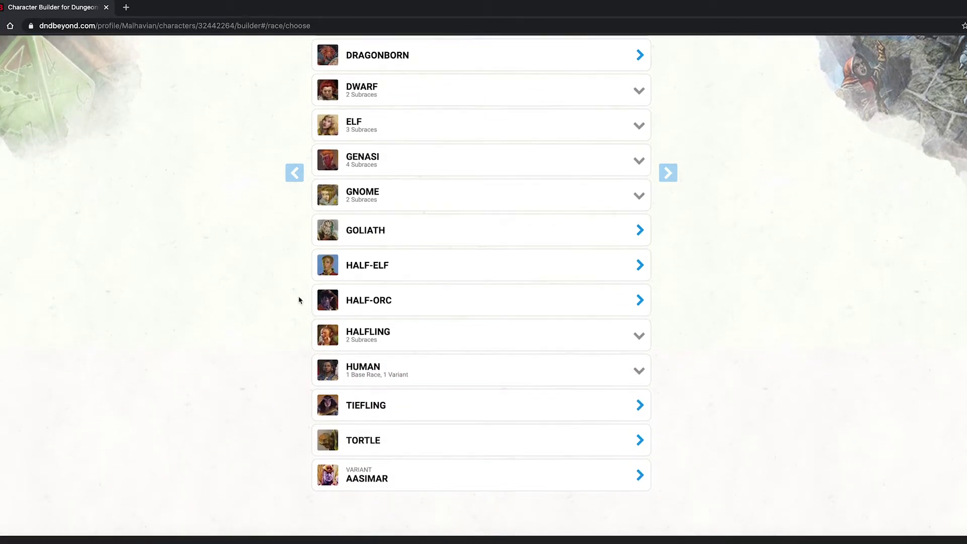
{"action": "scroll", "coordinate": [352, 241], "scroll_direction": "up", "scroll_amount": 2}
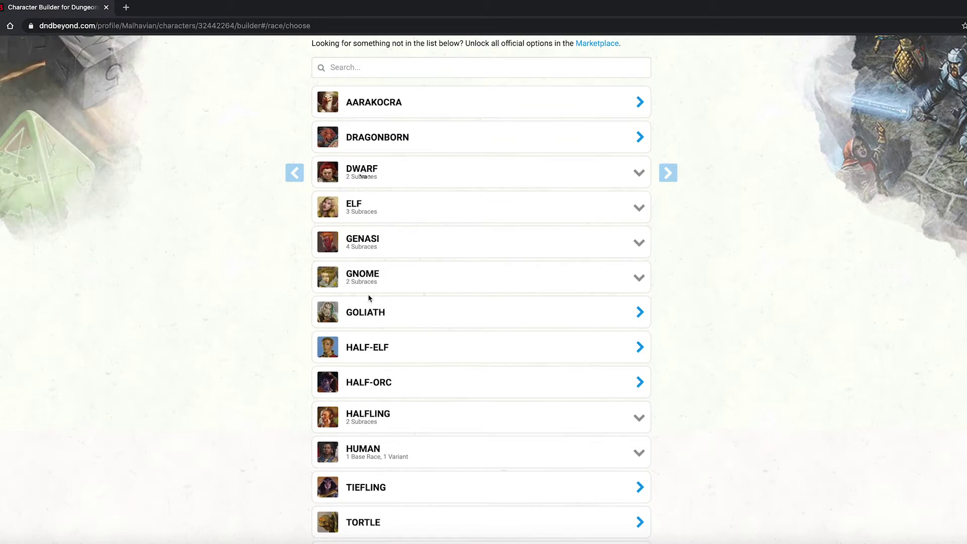
{"action": "scroll", "coordinate": [171, 305], "scroll_direction": "up", "scroll_amount": 1}
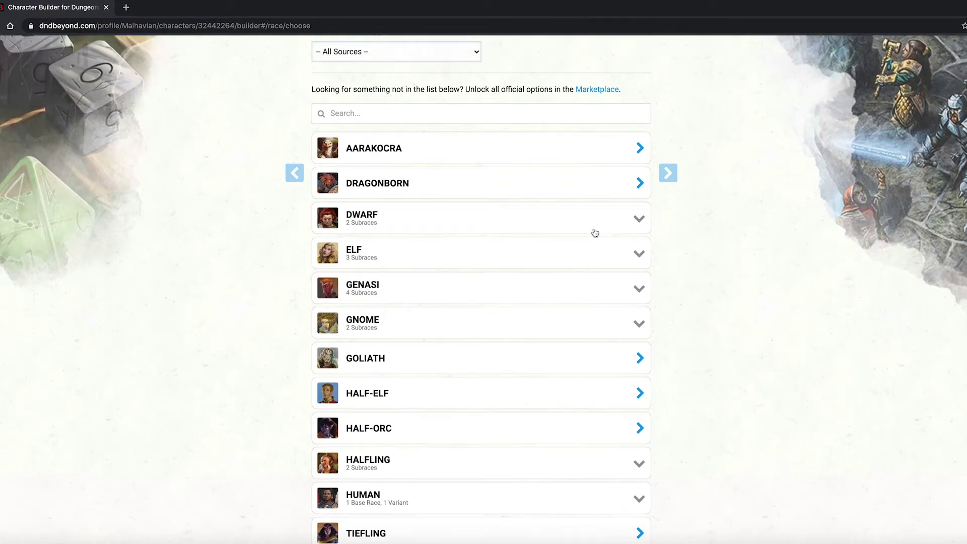
{"action": "left_click", "coordinate": [632, 258]}
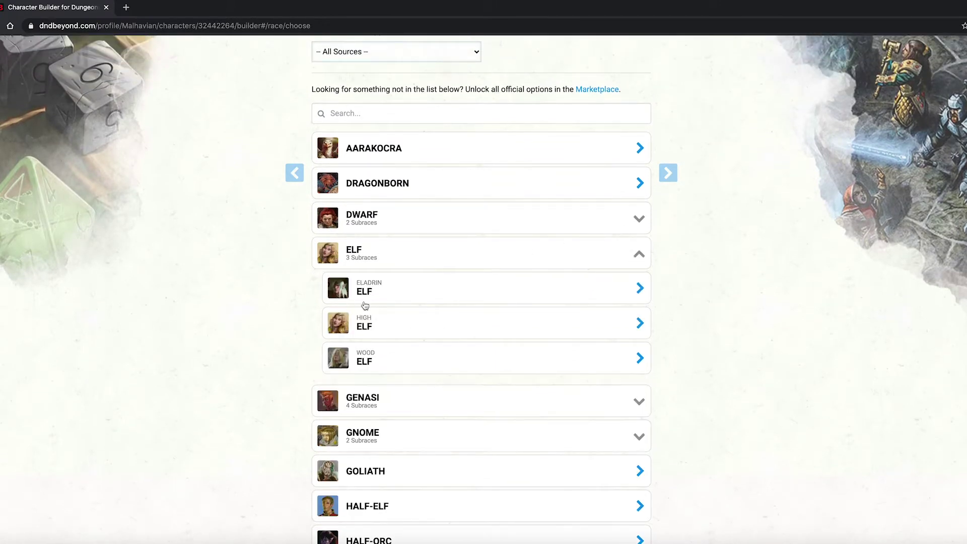
{"action": "scroll", "coordinate": [366, 332], "scroll_direction": "down", "scroll_amount": 1}
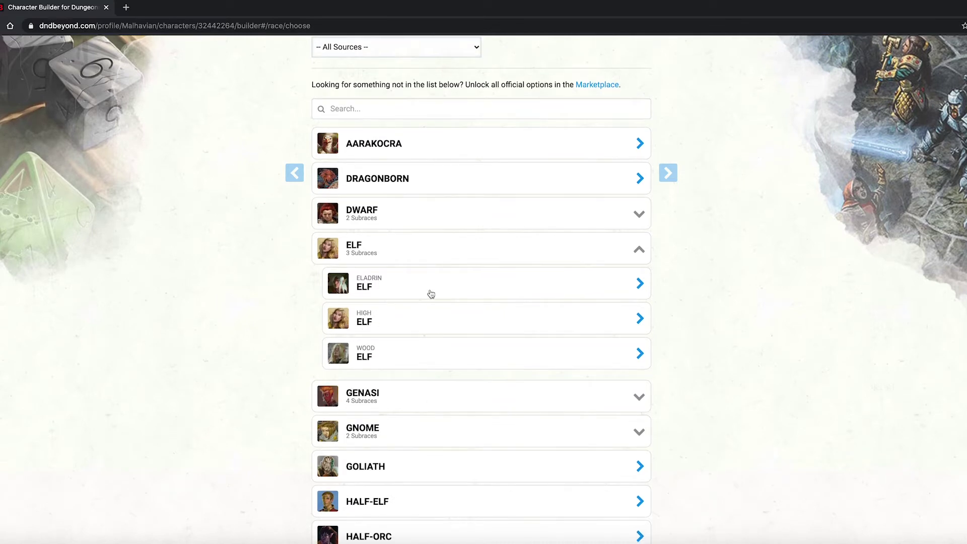
{"action": "left_click", "coordinate": [634, 252]}
Expand the Human race options and open the details of the base Human race.
{"action": "scroll", "coordinate": [253, 294], "scroll_direction": "down", "scroll_amount": 2}
{"action": "left_click", "coordinate": [375, 450]}
{"action": "scroll", "coordinate": [649, 474], "scroll_direction": "down", "scroll_amount": 1}
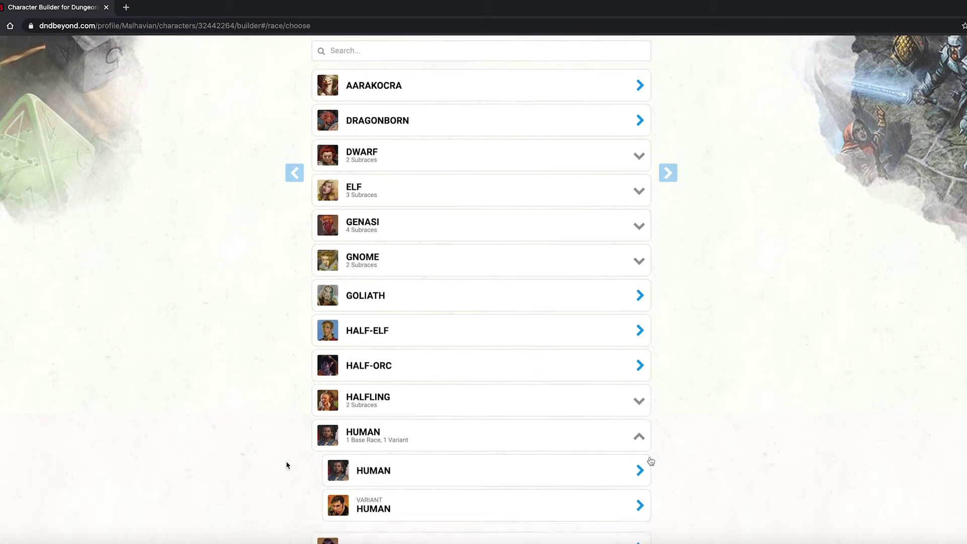
{"action": "left_click", "coordinate": [374, 455]}
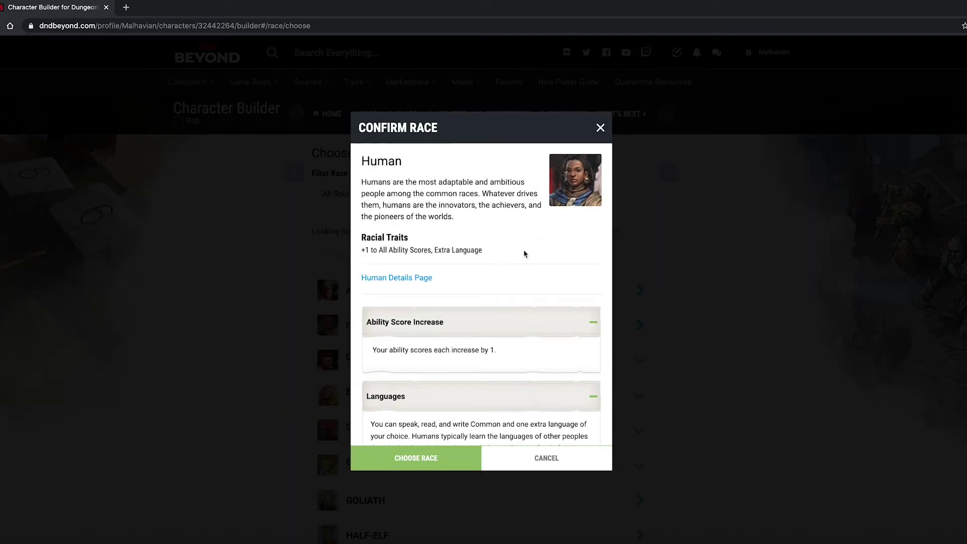
Review the Human description, racial traits, ability score increase and languages.
{"action": "scroll", "coordinate": [523, 250], "scroll_direction": "down", "scroll_amount": 2}
{"action": "scroll", "coordinate": [491, 267], "scroll_direction": "up", "scroll_amount": 2}
{"action": "left_click_drag", "start_coordinate": [371, 185], "coordinate": [463, 223]}
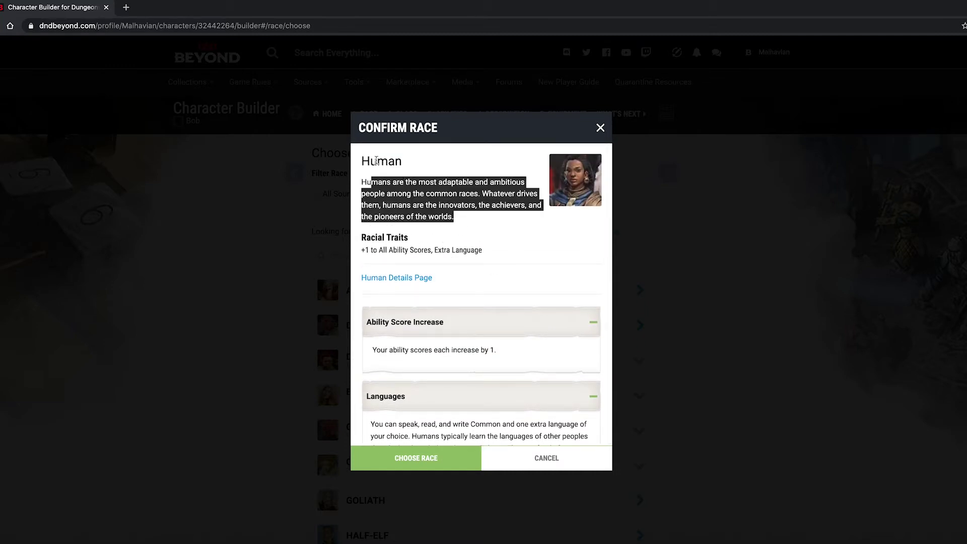
{"action": "left_click_drag", "start_coordinate": [364, 250], "coordinate": [445, 253]}
{"action": "left_click", "coordinate": [407, 252]}
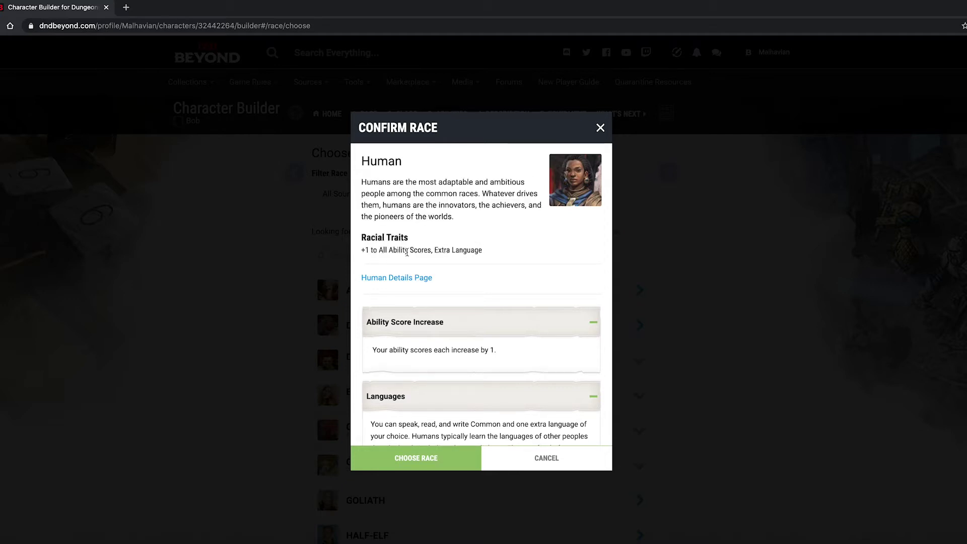
{"action": "left_click_drag", "start_coordinate": [362, 252], "coordinate": [431, 251]}
{"action": "left_click", "coordinate": [524, 263]}
{"action": "scroll", "coordinate": [522, 277], "scroll_direction": "down", "scroll_amount": 2}
{"action": "left_click_drag", "start_coordinate": [426, 177], "coordinate": [483, 181]}
{"action": "left_click", "coordinate": [524, 221]}
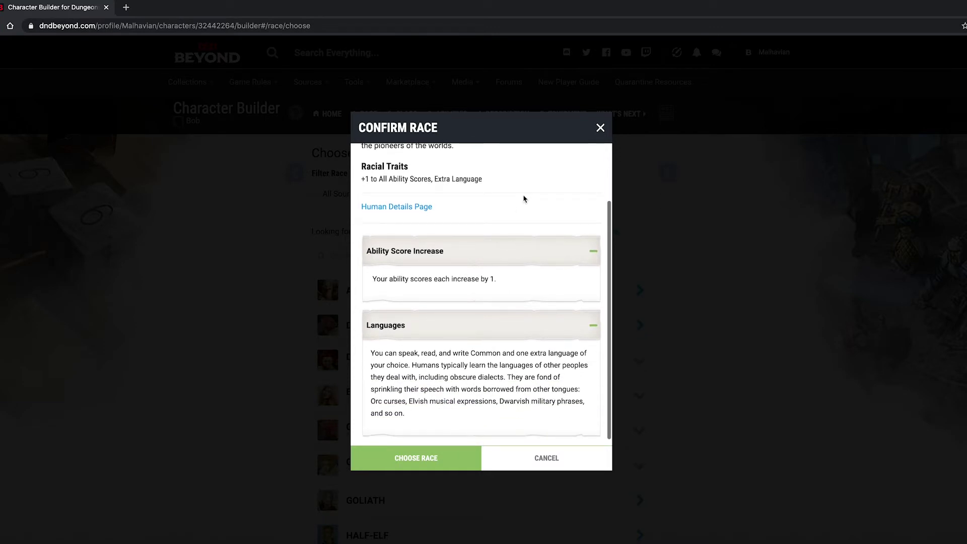
Confirm Human as the character's race and choose Gnomish as the extra language.
{"action": "left_click", "coordinate": [417, 458]}
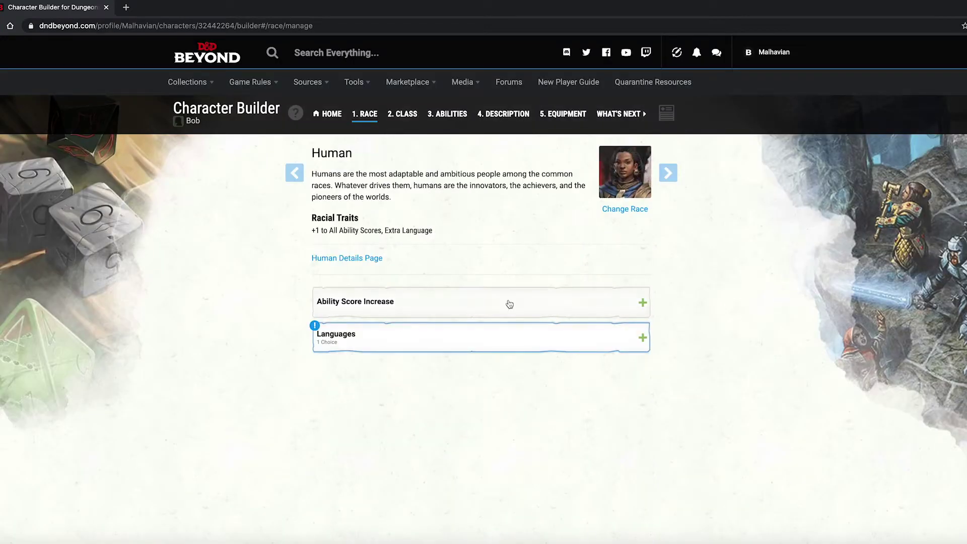
{"action": "left_click", "coordinate": [385, 337]}
{"action": "left_click", "coordinate": [421, 428]}
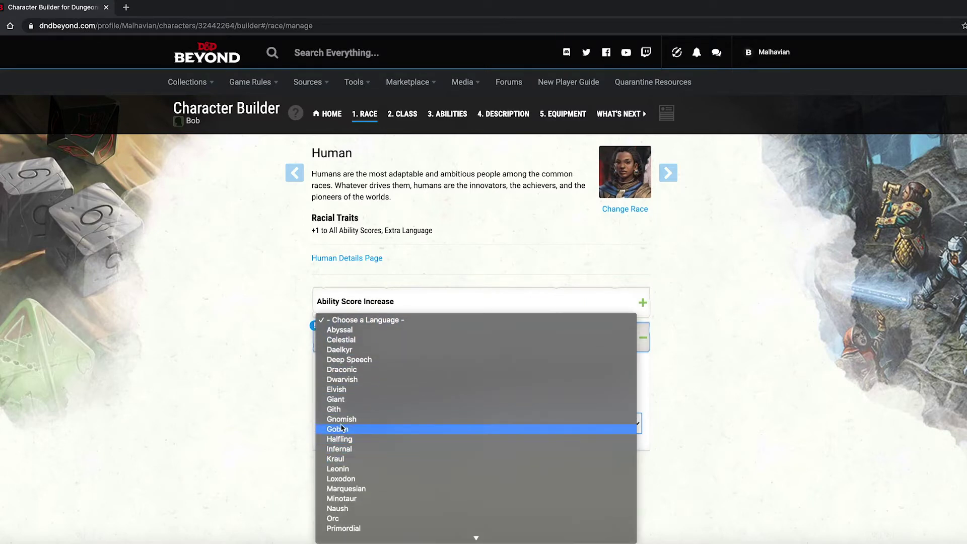
{"action": "left_click", "coordinate": [353, 419]}
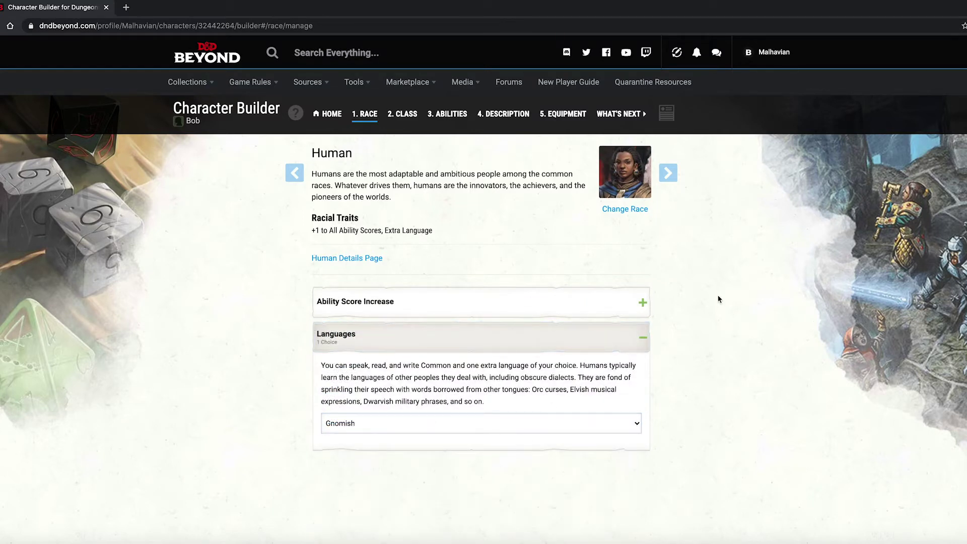
Continue to class selection and open the details of the Paladin class.
{"action": "left_click", "coordinate": [667, 172]}
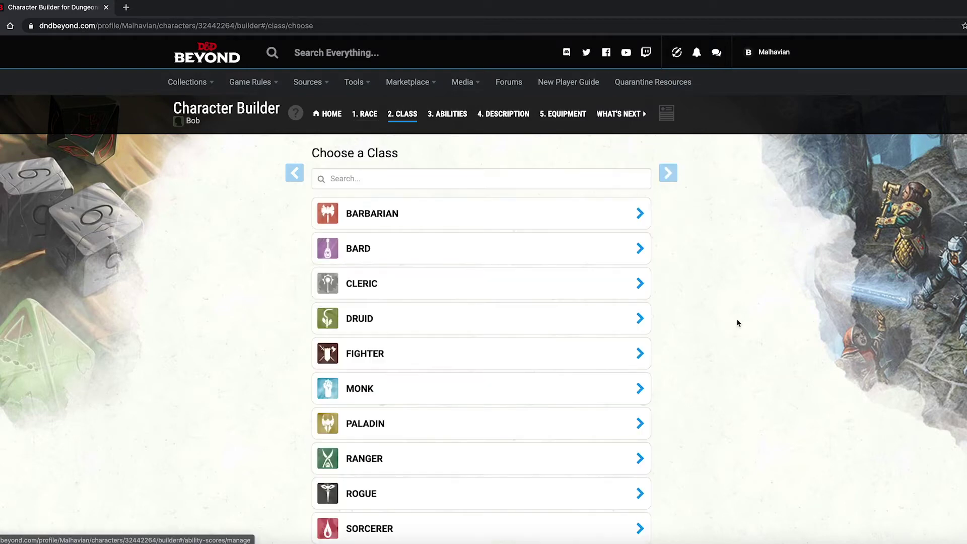
{"action": "scroll", "coordinate": [216, 311], "scroll_direction": "down", "scroll_amount": 3}
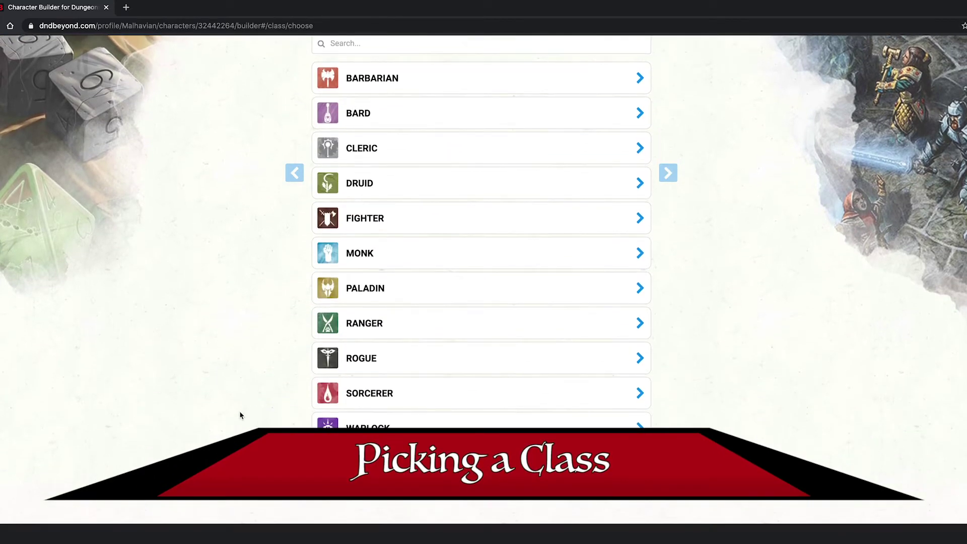
{"action": "scroll", "coordinate": [224, 411], "scroll_direction": "up", "scroll_amount": 2}
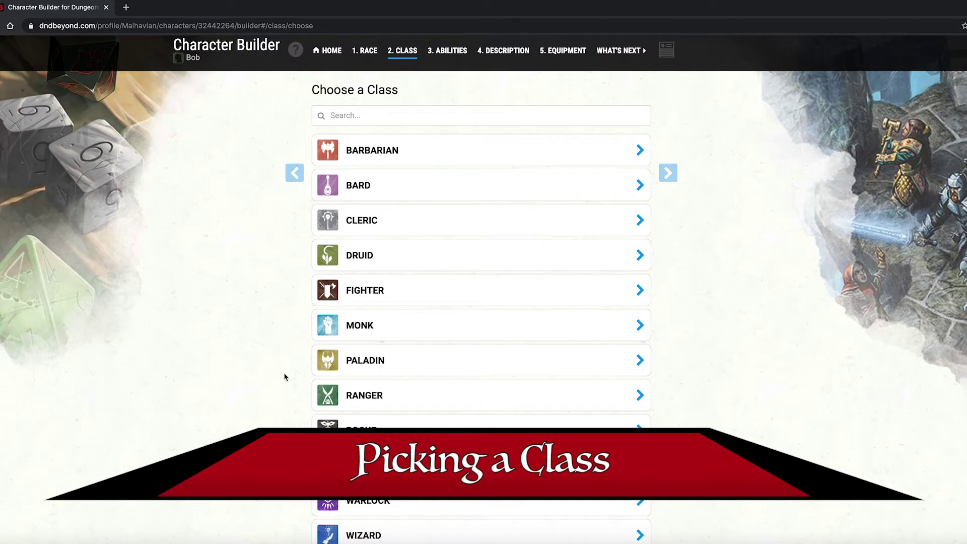
{"action": "left_click", "coordinate": [362, 361]}
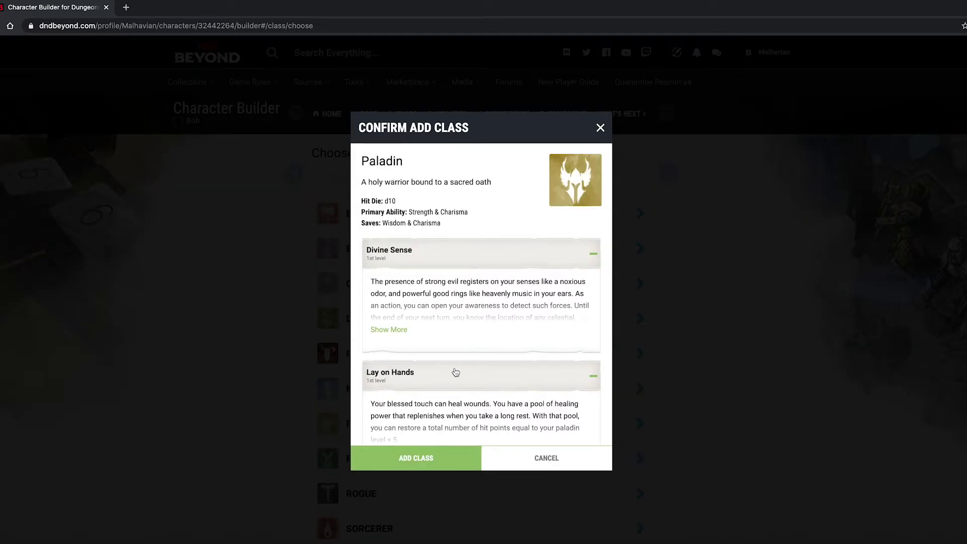
Review the Paladin's hit die, primary abilities and class features, and close the details without adding the class.
{"action": "scroll", "coordinate": [446, 236], "scroll_direction": "down", "scroll_amount": 2}
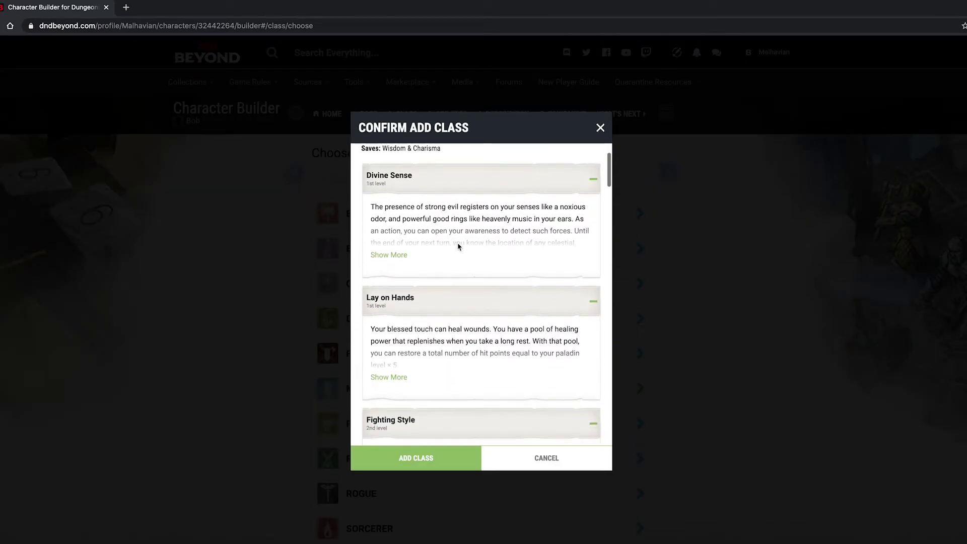
{"action": "scroll", "coordinate": [458, 318], "scroll_direction": "up", "scroll_amount": 2}
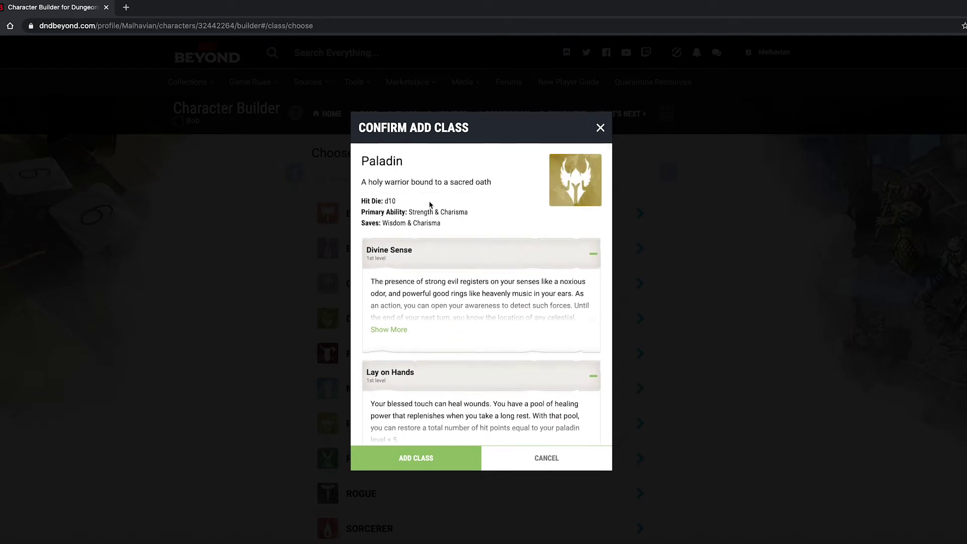
{"action": "left_click_drag", "start_coordinate": [365, 212], "coordinate": [476, 214]}
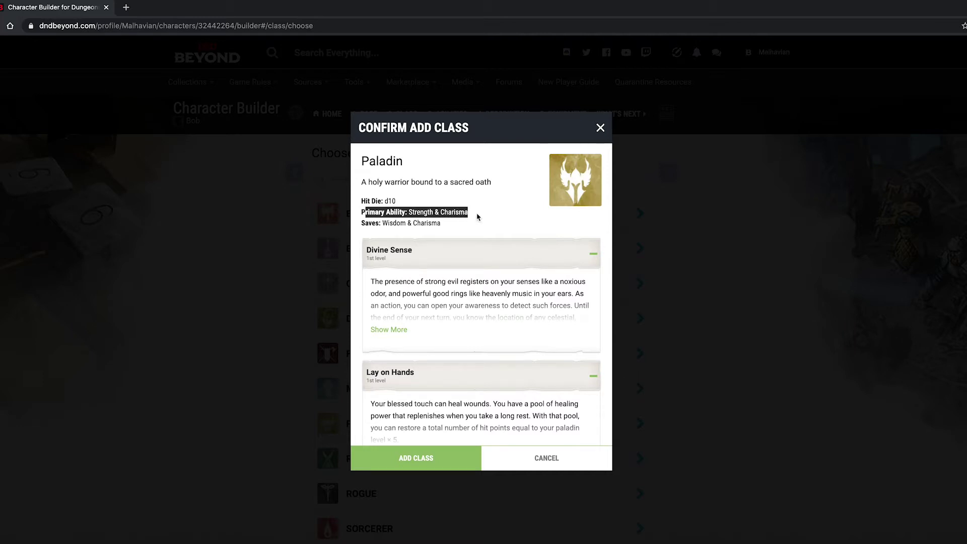
{"action": "left_click", "coordinate": [478, 217]}
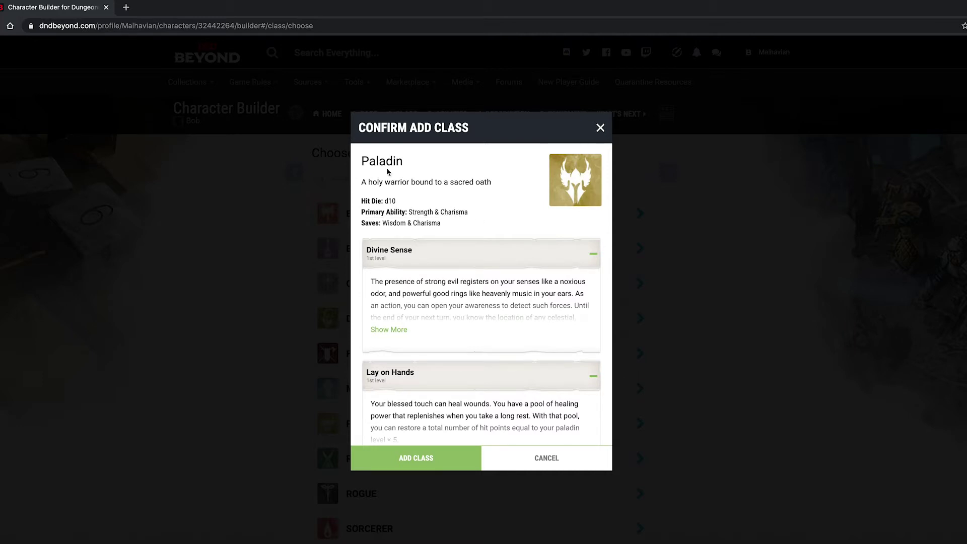
{"action": "left_click_drag", "start_coordinate": [383, 201], "coordinate": [404, 204]}
{"action": "left_click", "coordinate": [404, 203]}
{"action": "scroll", "coordinate": [483, 297], "scroll_direction": "down", "scroll_amount": 10}
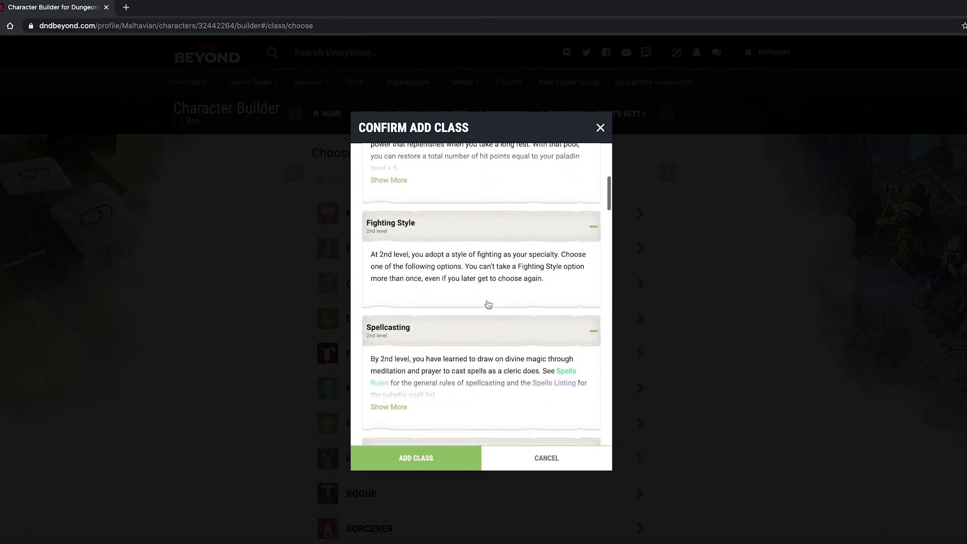
{"action": "scroll", "coordinate": [487, 303], "scroll_direction": "down", "scroll_amount": 10}
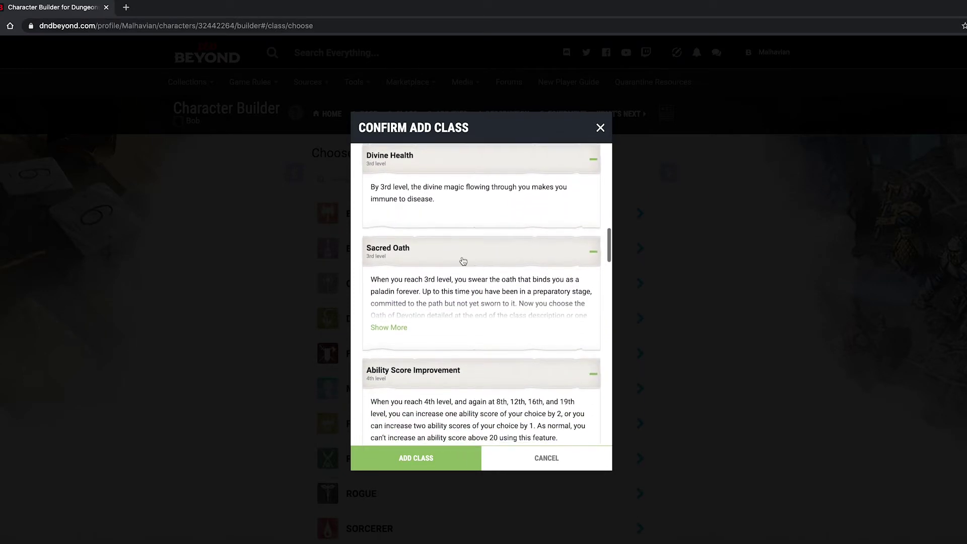
{"action": "scroll", "coordinate": [479, 312], "scroll_direction": "down", "scroll_amount": 8}
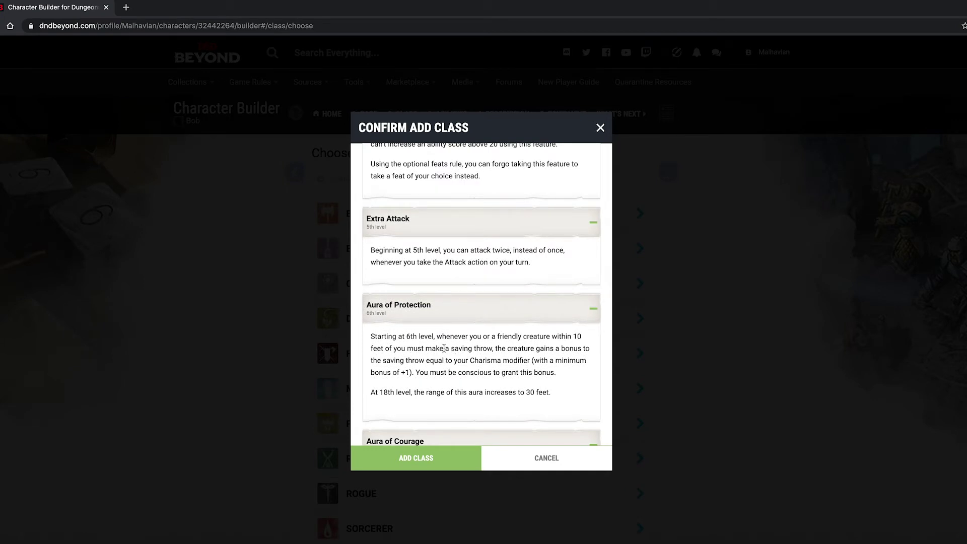
{"action": "scroll", "coordinate": [444, 348], "scroll_direction": "down", "scroll_amount": 5}
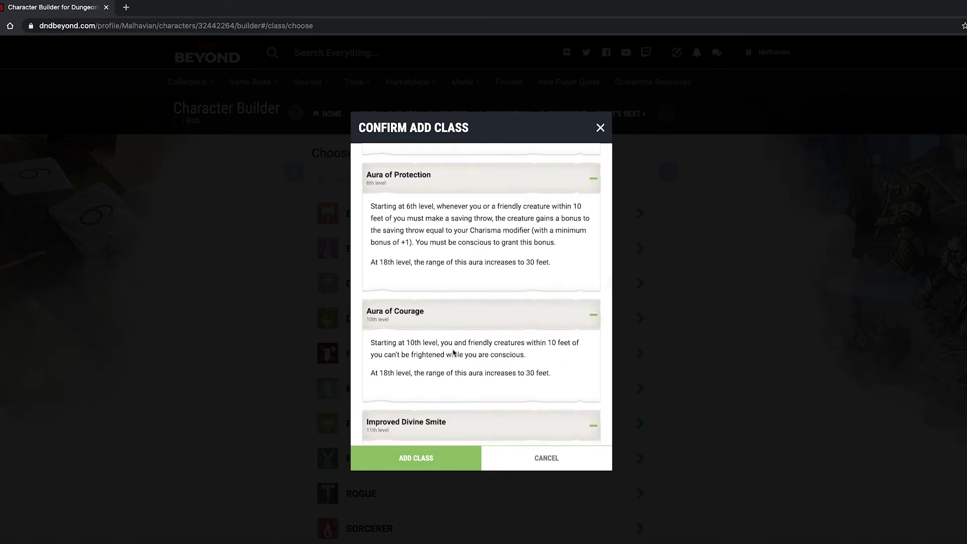
{"action": "scroll", "coordinate": [453, 352], "scroll_direction": "down", "scroll_amount": 8}
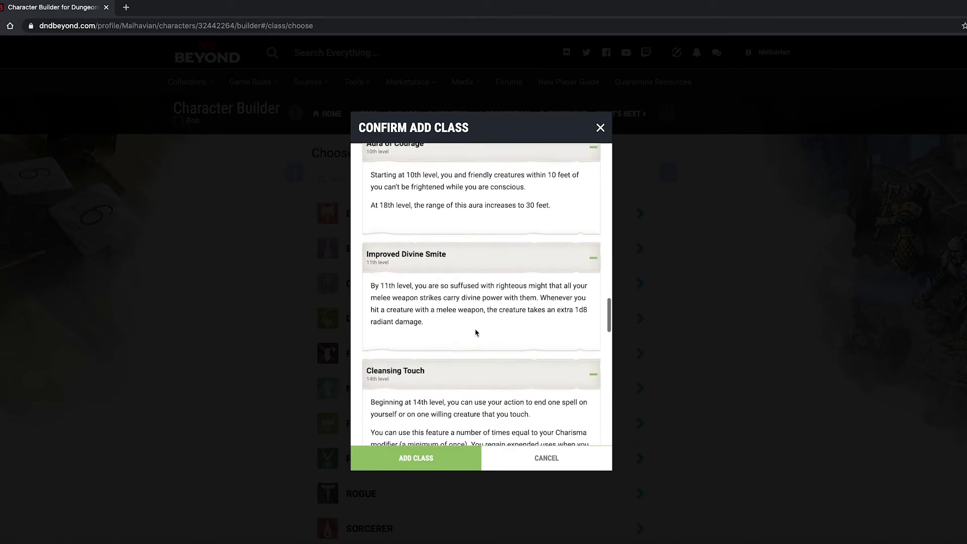
{"action": "left_click", "coordinate": [600, 128]}
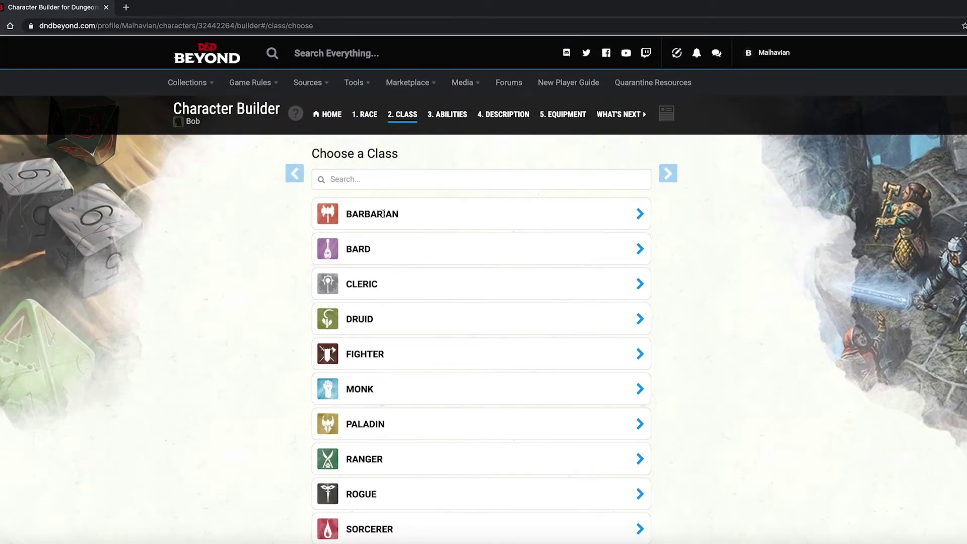
Open the Barbarian class details and add Barbarian as the character's class.
{"action": "left_click", "coordinate": [368, 222]}
{"action": "scroll", "coordinate": [456, 388], "scroll_direction": "down", "scroll_amount": 5}
{"action": "left_click", "coordinate": [439, 462]}
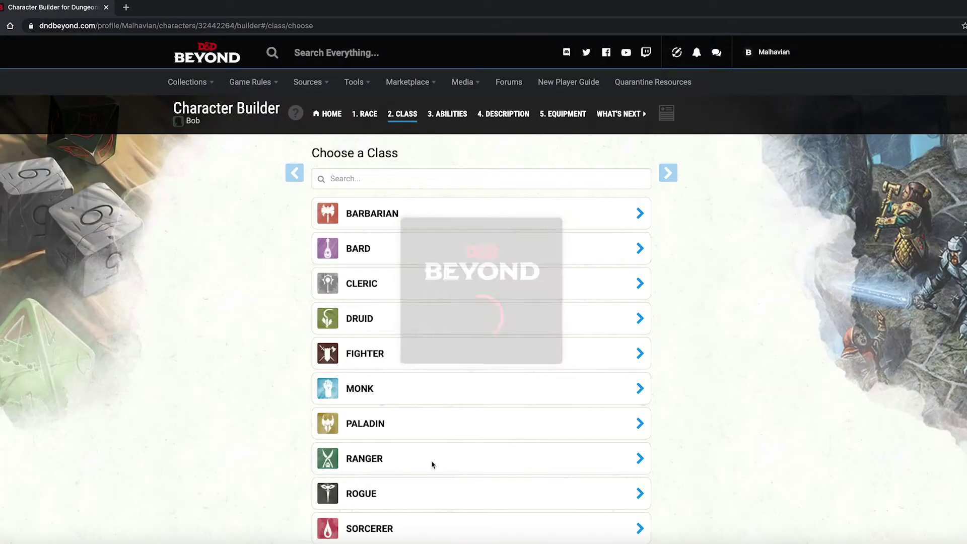
{"action": "scroll", "coordinate": [766, 349], "scroll_direction": "down", "scroll_amount": 3}
{"action": "scroll", "coordinate": [560, 222], "scroll_direction": "up", "scroll_amount": 3}
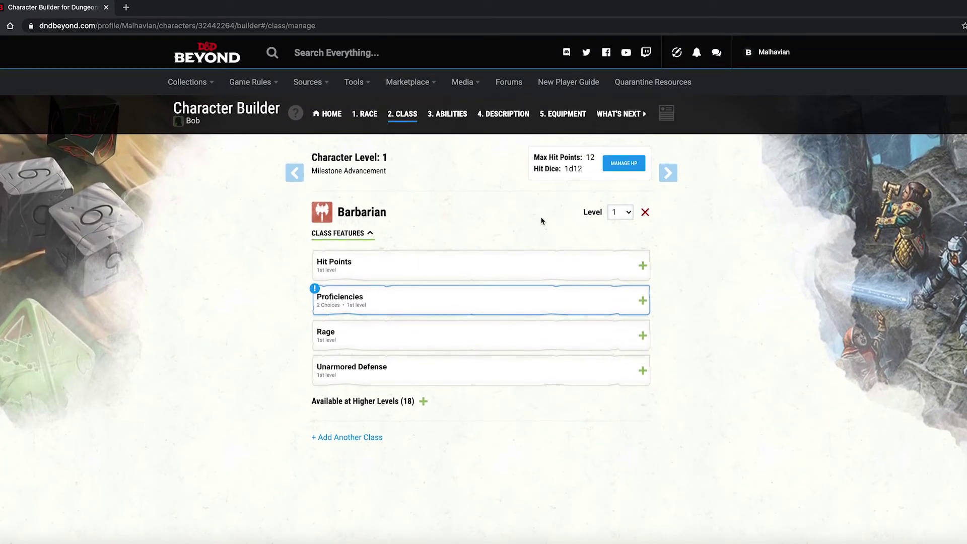
Check the selectable Barbarian levels and read the Hit Points class feature.
{"action": "left_click", "coordinate": [615, 214]}
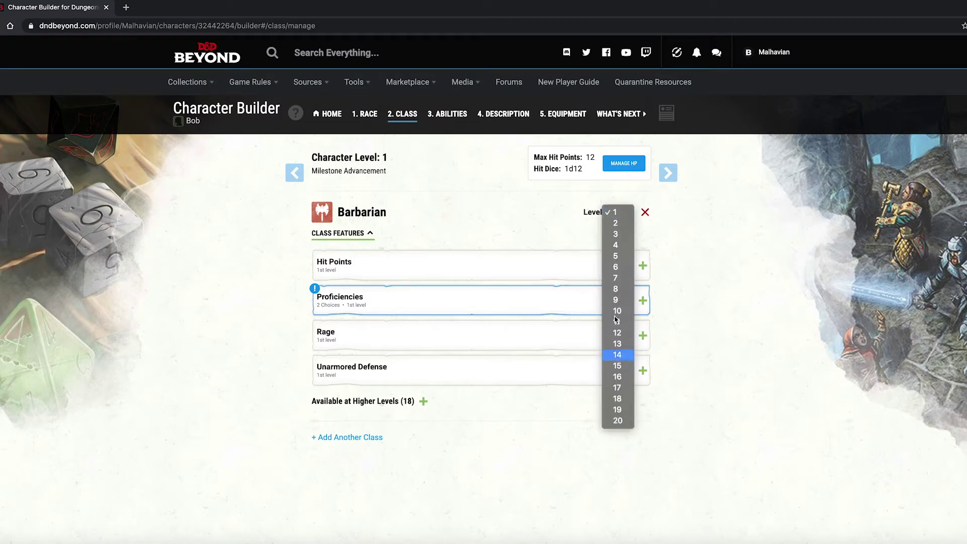
{"action": "left_click", "coordinate": [615, 214]}
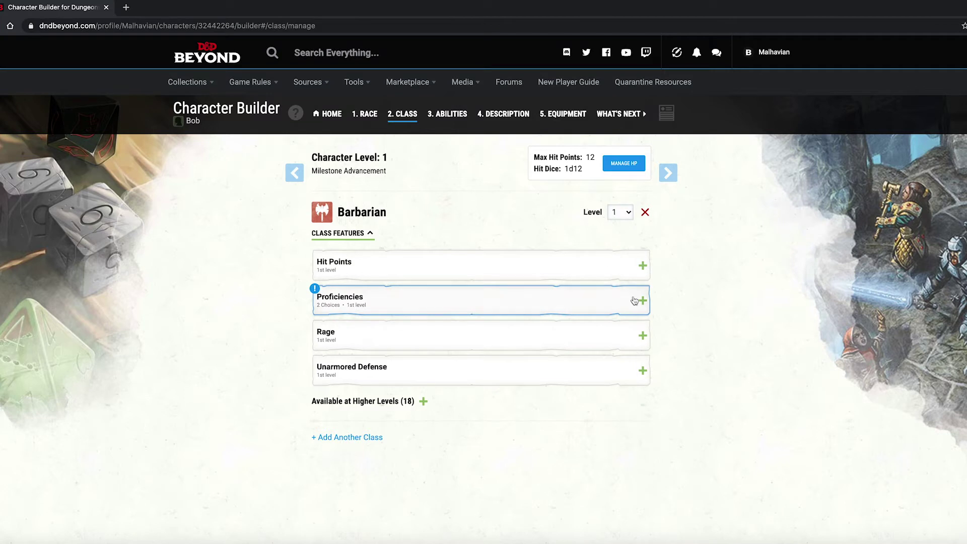
{"action": "left_click", "coordinate": [442, 275]}
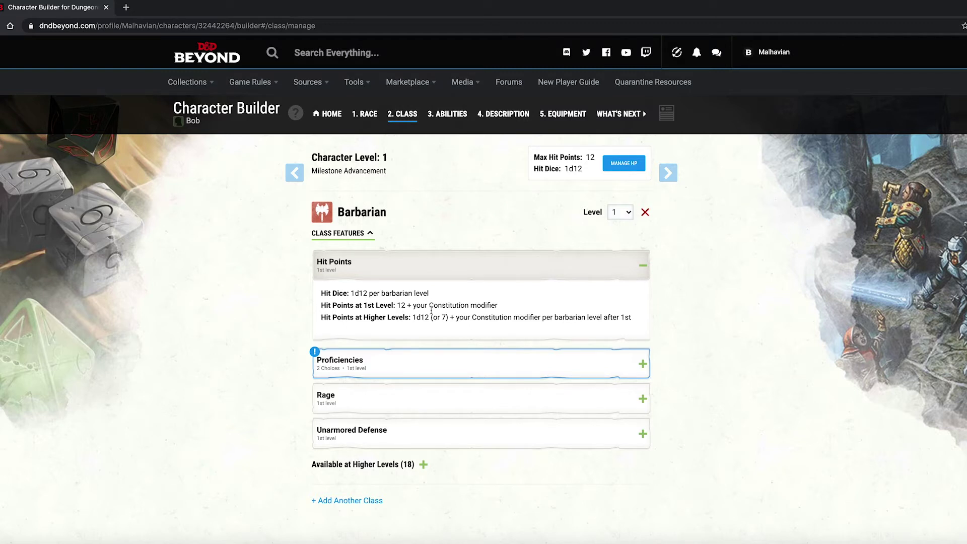
{"action": "left_click", "coordinate": [381, 269]}
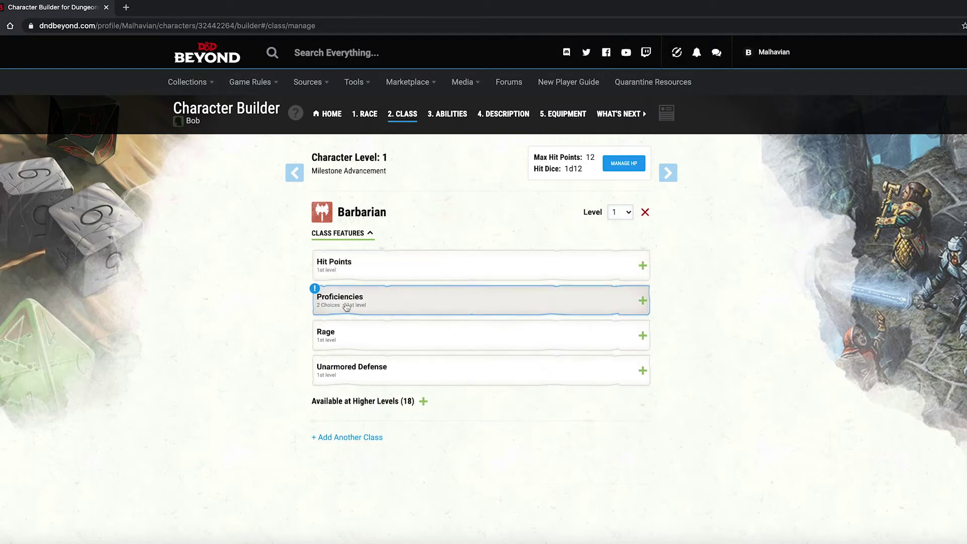
Expand the Proficiencies feature with its full text and read the armor, weapon, tool and saving throw entries.
{"action": "left_click", "coordinate": [414, 304]}
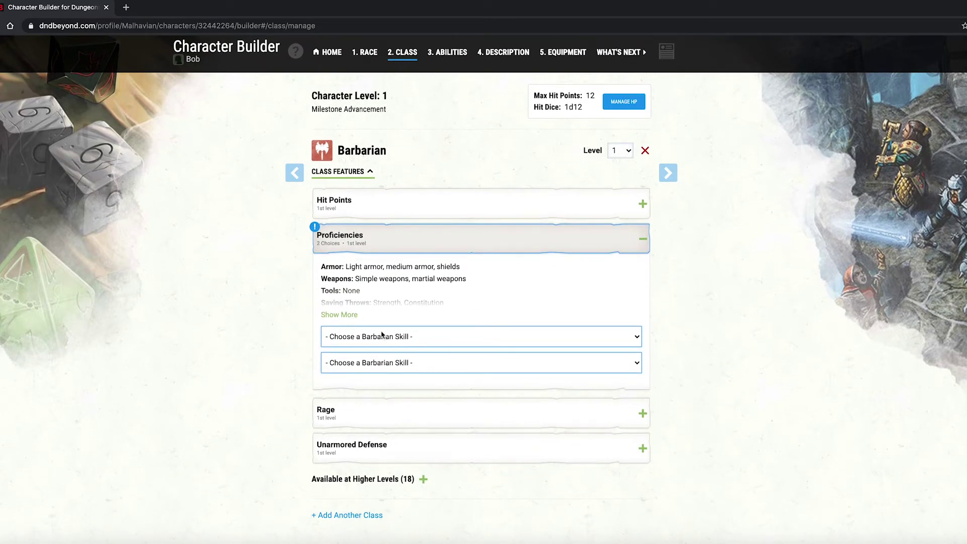
{"action": "left_click", "coordinate": [400, 336]}
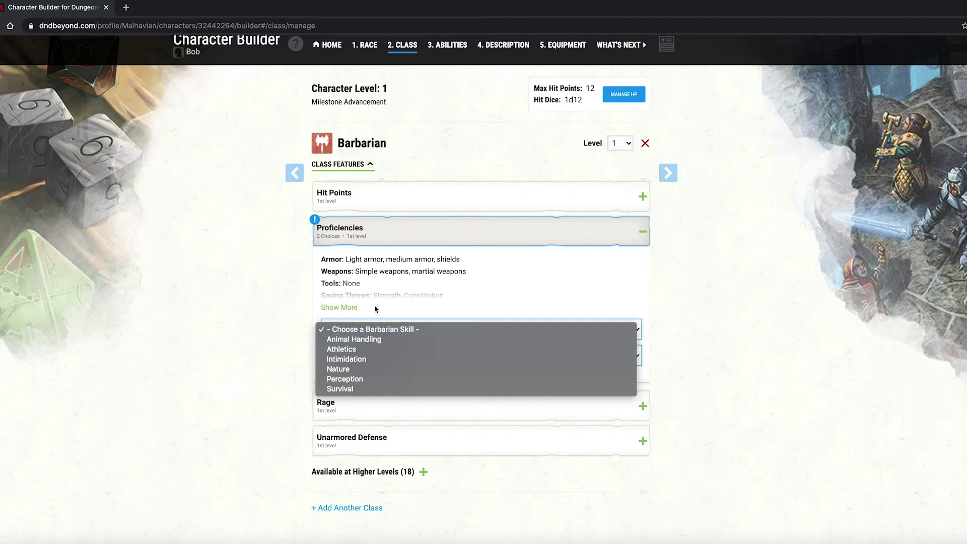
{"action": "left_click", "coordinate": [347, 310]}
{"action": "left_click", "coordinate": [340, 308]}
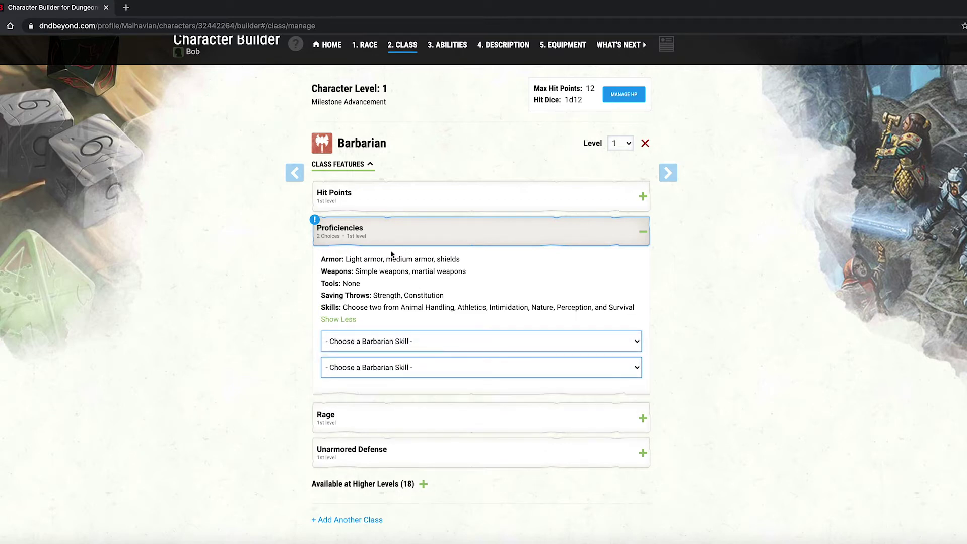
{"action": "left_click_drag", "start_coordinate": [350, 259], "coordinate": [482, 267]}
{"action": "left_click_drag", "start_coordinate": [386, 272], "coordinate": [457, 273]}
{"action": "left_click_drag", "start_coordinate": [351, 289], "coordinate": [381, 288]}
{"action": "left_click", "coordinate": [393, 297]}
{"action": "left_click_drag", "start_coordinate": [443, 295], "coordinate": [367, 297]}
Choose Athletics and Intimidation as the two Barbarian skill proficiencies.
{"action": "scroll", "coordinate": [402, 324], "scroll_direction": "down", "scroll_amount": 2}
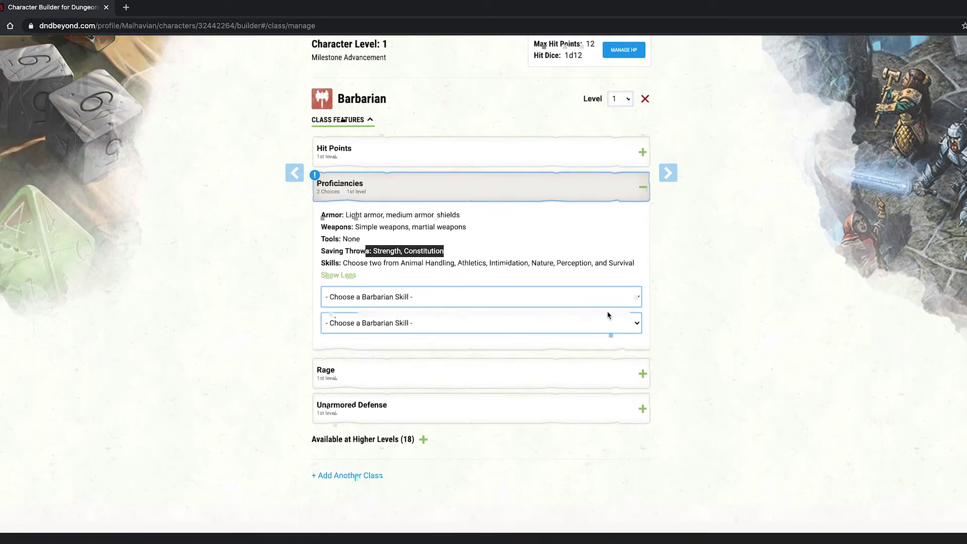
{"action": "left_click", "coordinate": [622, 300]}
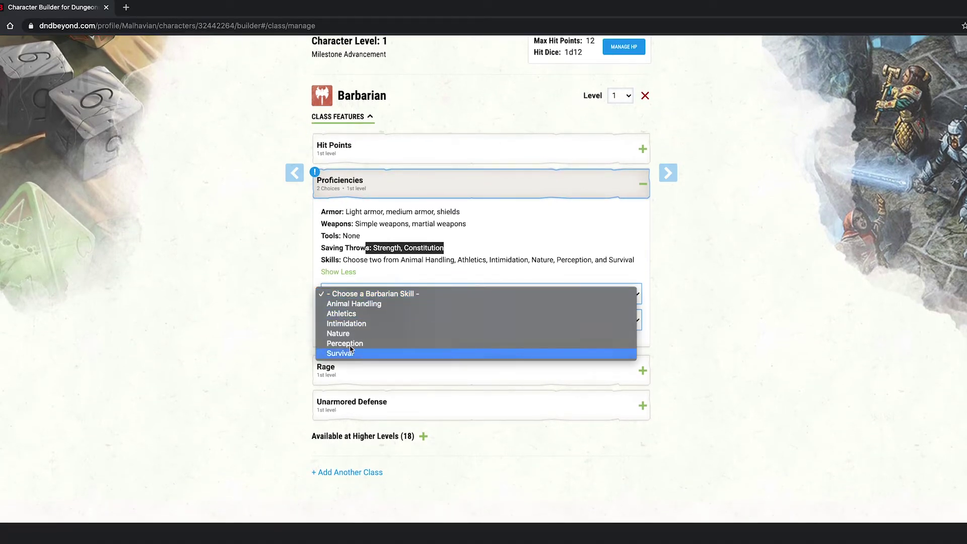
{"action": "left_click", "coordinate": [362, 313]}
{"action": "left_click", "coordinate": [367, 320]}
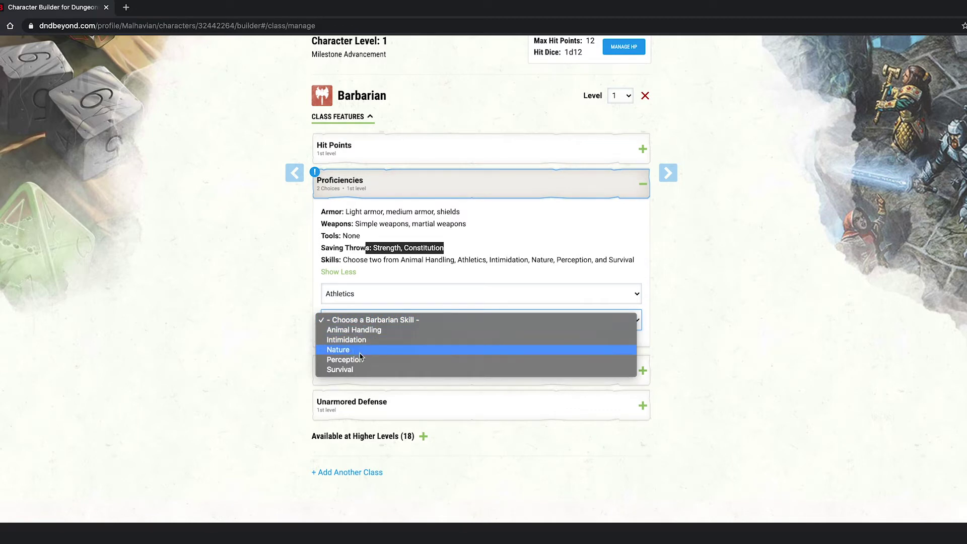
{"action": "left_click", "coordinate": [362, 340]}
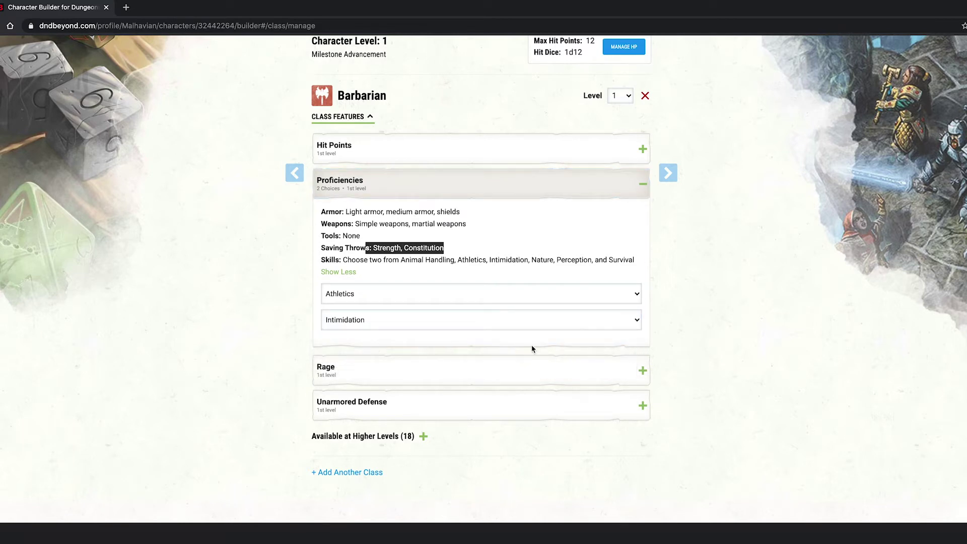
{"action": "left_click", "coordinate": [691, 358]}
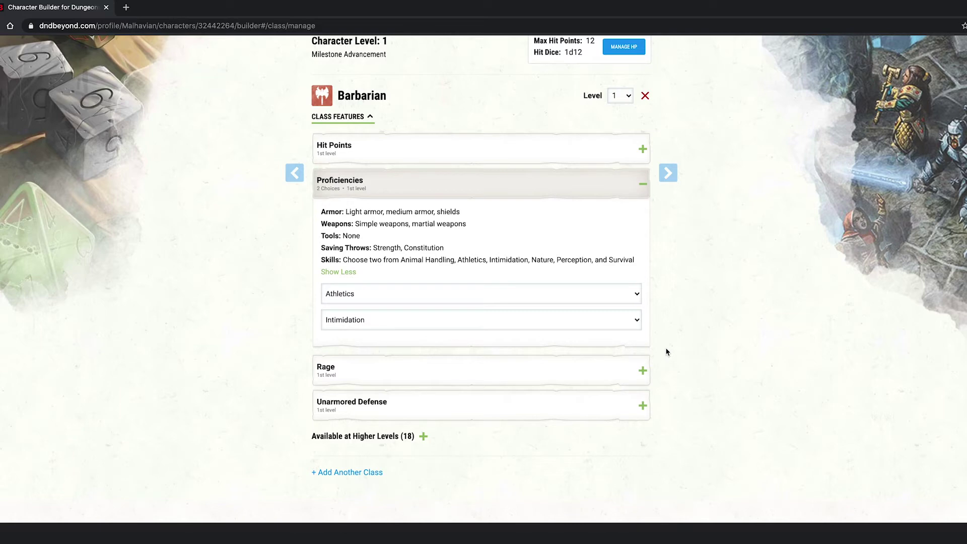
Continue to the ability scores and select Standard Array as the generation method.
{"action": "scroll", "coordinate": [690, 362], "scroll_direction": "down", "scroll_amount": 2}
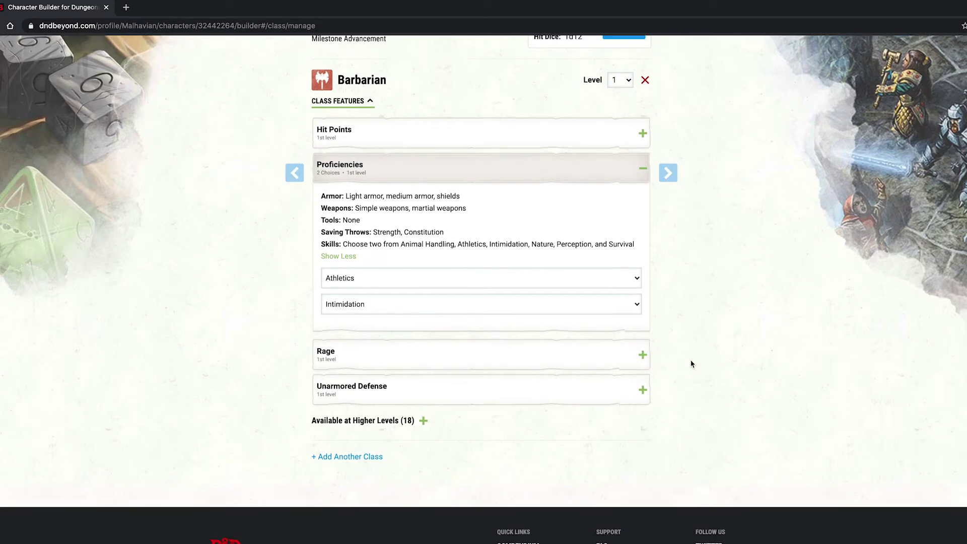
{"action": "scroll", "coordinate": [691, 362], "scroll_direction": "up", "scroll_amount": 1}
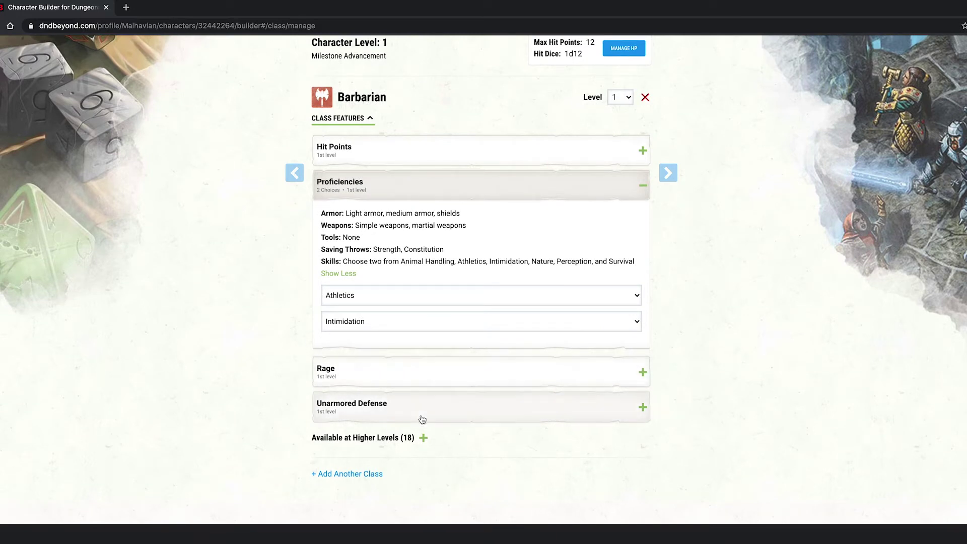
{"action": "scroll", "coordinate": [558, 409], "scroll_direction": "down", "scroll_amount": 1}
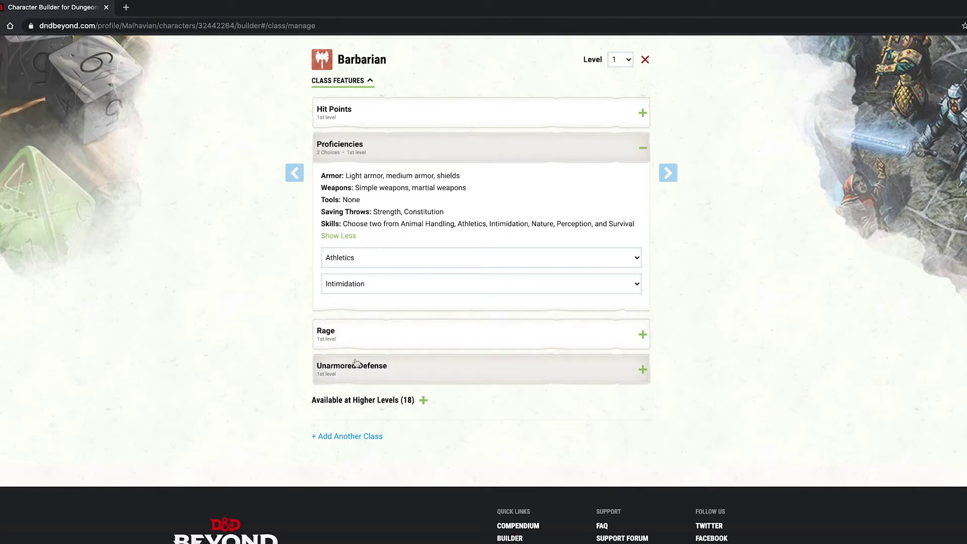
{"action": "scroll", "coordinate": [500, 416], "scroll_direction": "up", "scroll_amount": 3}
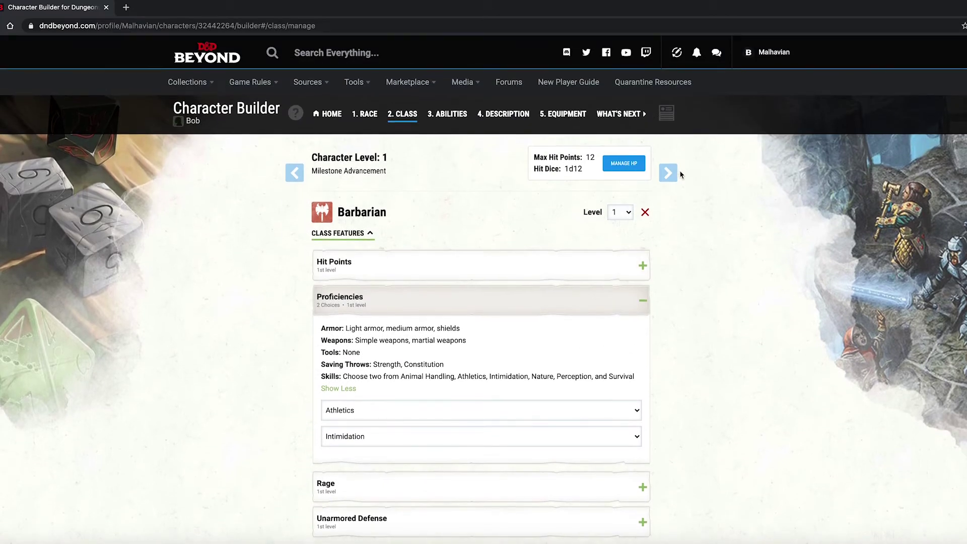
{"action": "left_click", "coordinate": [668, 173]}
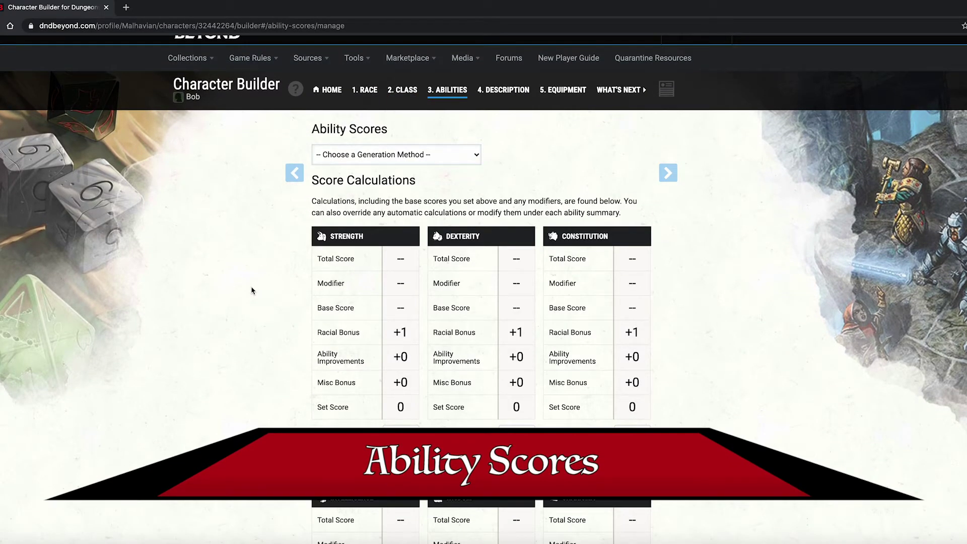
{"action": "scroll", "coordinate": [258, 267], "scroll_direction": "down", "scroll_amount": 2}
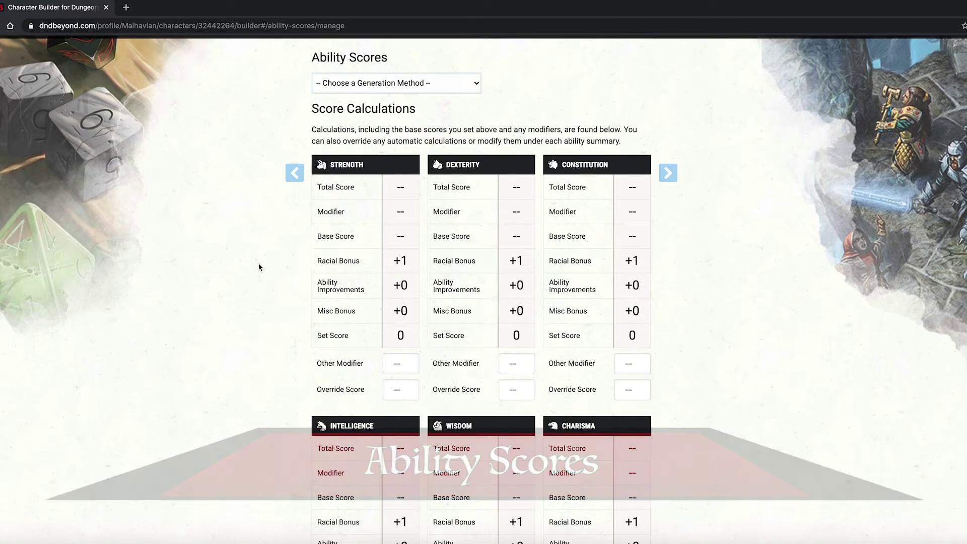
{"action": "scroll", "coordinate": [263, 300], "scroll_direction": "up", "scroll_amount": 1}
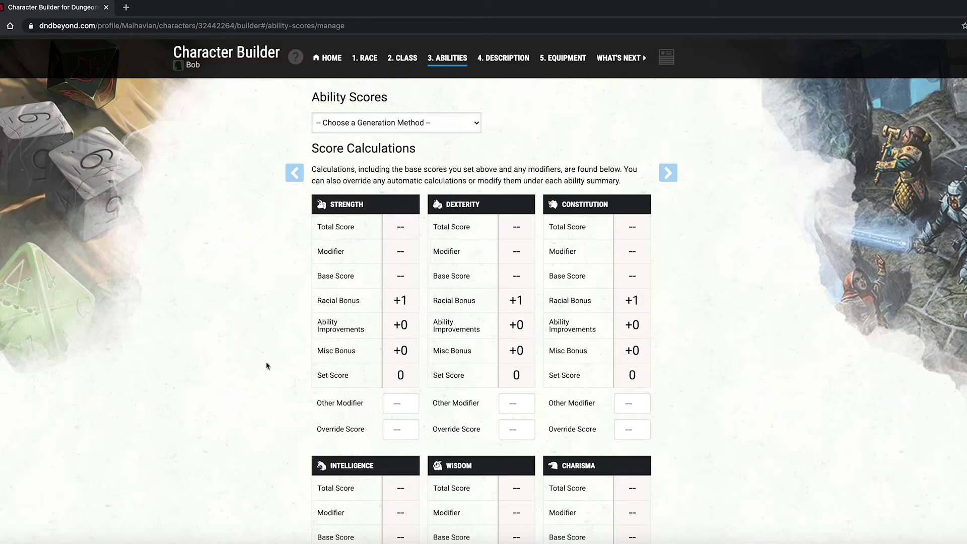
{"action": "scroll", "coordinate": [437, 301], "scroll_direction": "up", "scroll_amount": 1}
{"action": "left_click", "coordinate": [473, 177]}
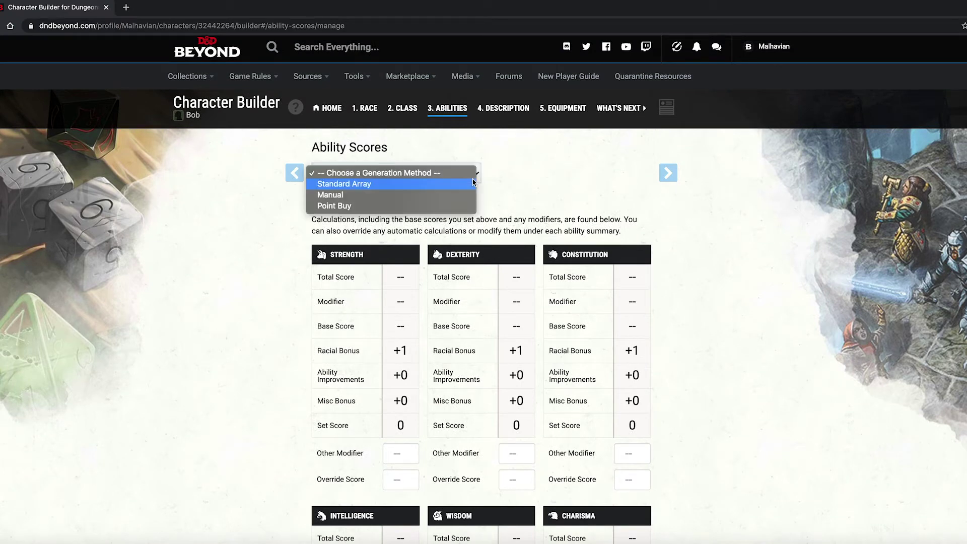
{"action": "left_click", "coordinate": [338, 186]}
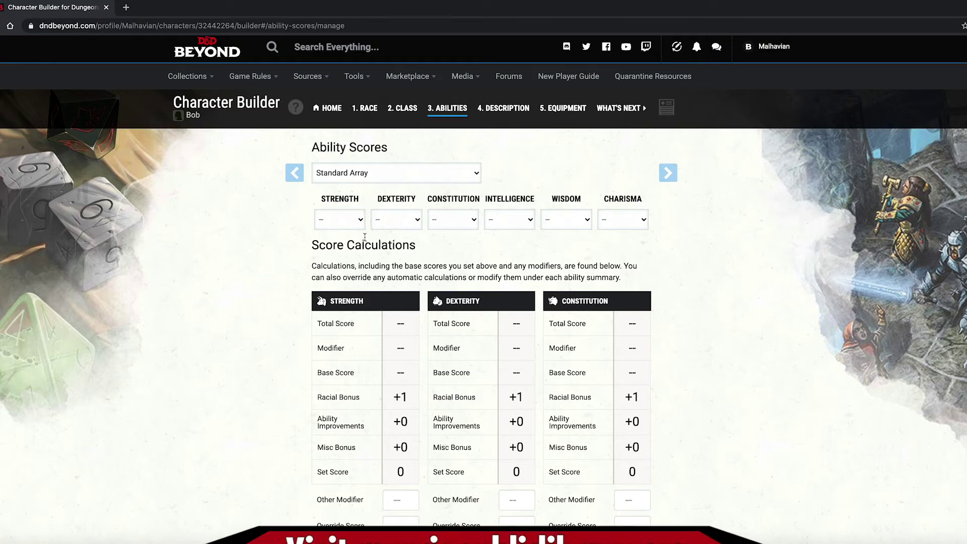
Check which Standard Array values can be assigned to Strength.
{"action": "scroll", "coordinate": [283, 240], "scroll_direction": "down", "scroll_amount": 1}
{"action": "scroll", "coordinate": [352, 227], "scroll_direction": "up", "scroll_amount": 1}
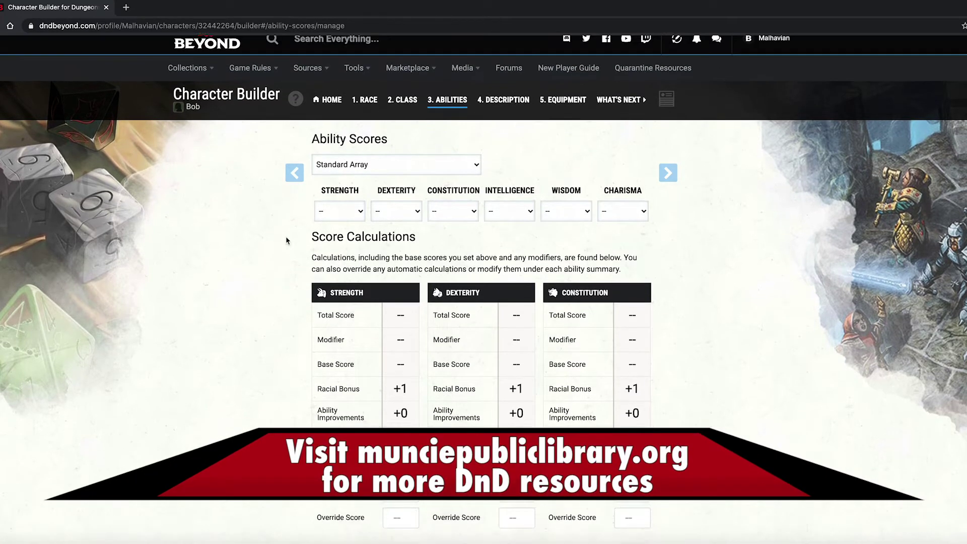
{"action": "left_click", "coordinate": [356, 226]}
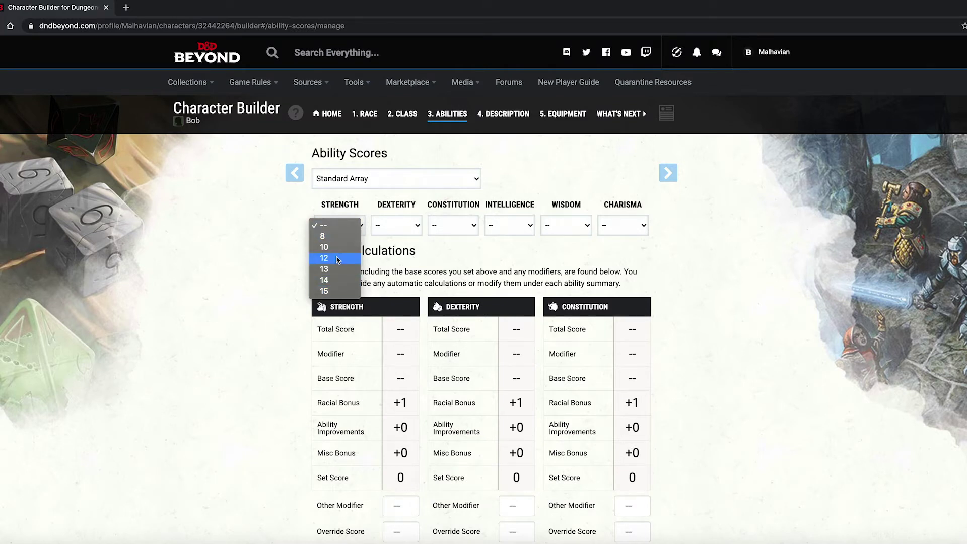
{"action": "left_click", "coordinate": [373, 232]}
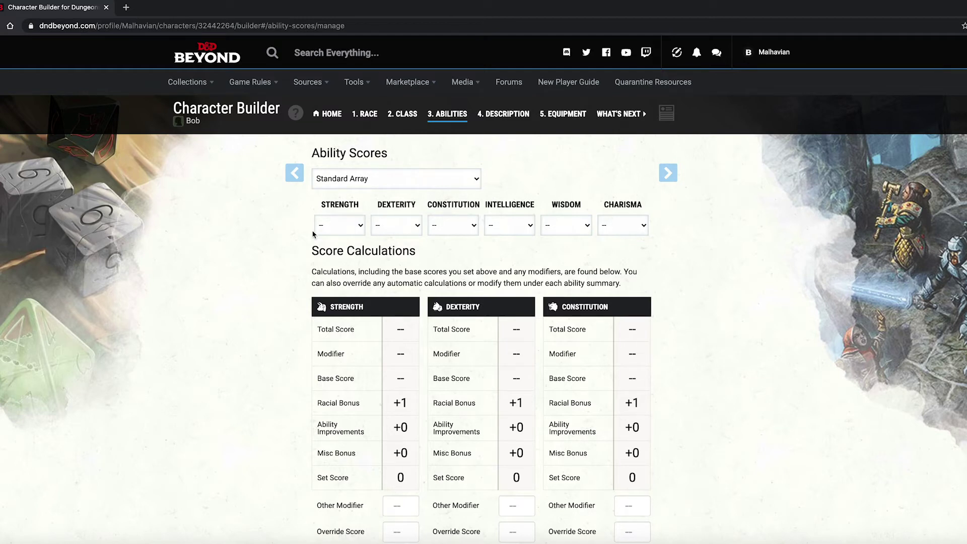
{"action": "scroll", "coordinate": [714, 280], "scroll_direction": "down", "scroll_amount": 1}
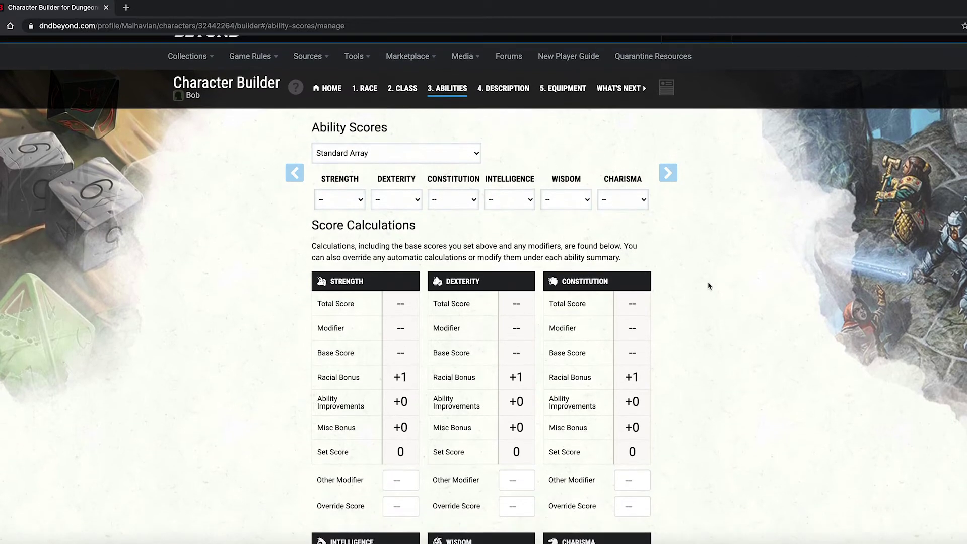
{"action": "scroll", "coordinate": [708, 282], "scroll_direction": "up", "scroll_amount": 1}
Assign the standard array score 15 to Strength and 14 to Constitution.
{"action": "left_click", "coordinate": [359, 228]}
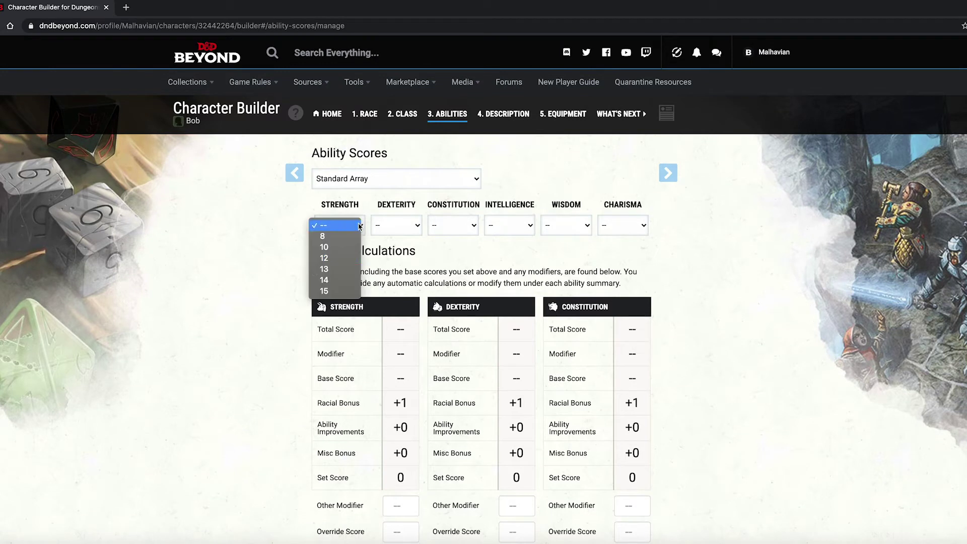
{"action": "left_click", "coordinate": [335, 291]}
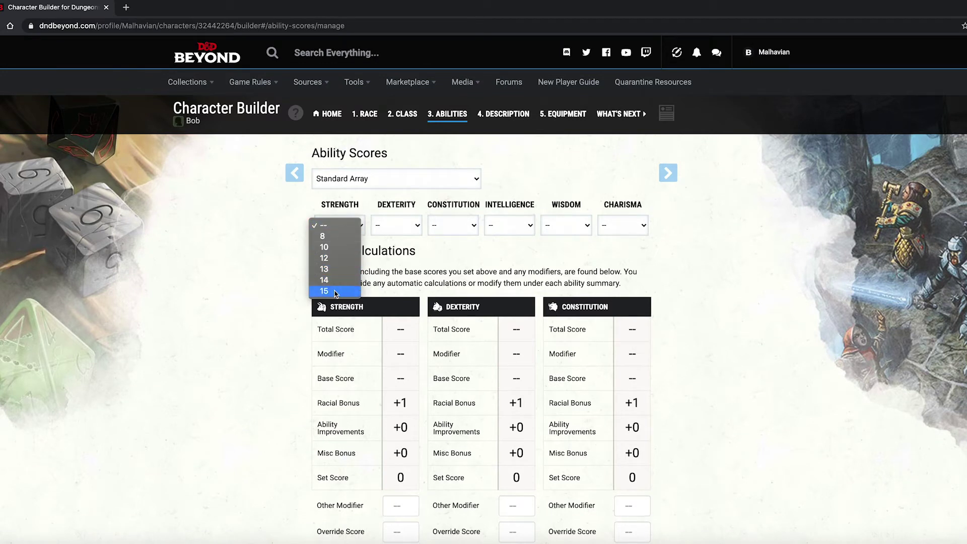
{"action": "left_click", "coordinate": [416, 229]}
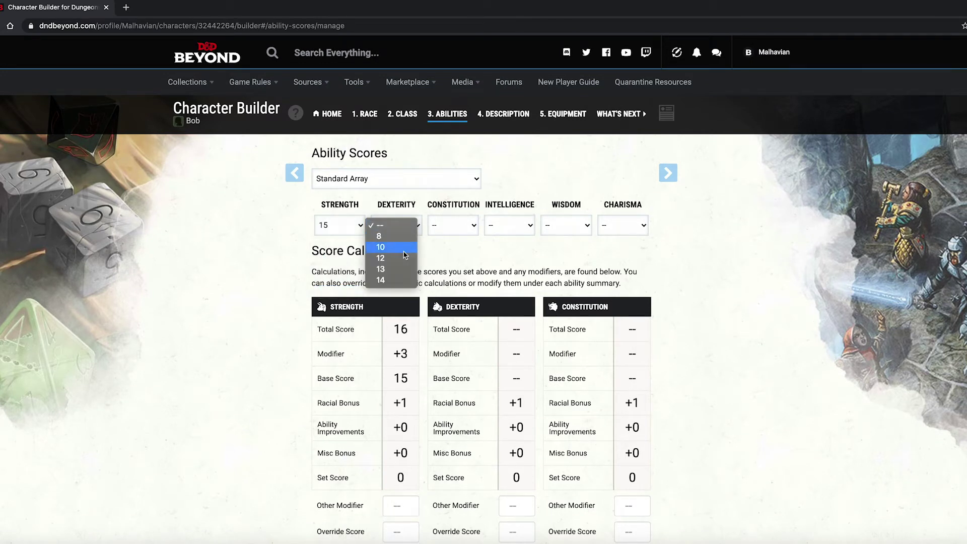
{"action": "left_click", "coordinate": [464, 232]}
{"action": "left_click", "coordinate": [465, 233]}
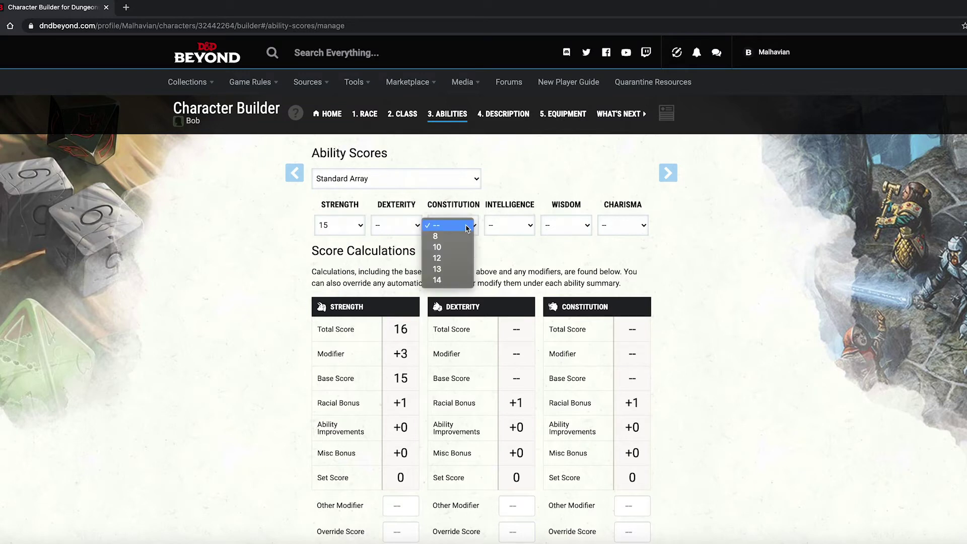
{"action": "left_click", "coordinate": [440, 280]}
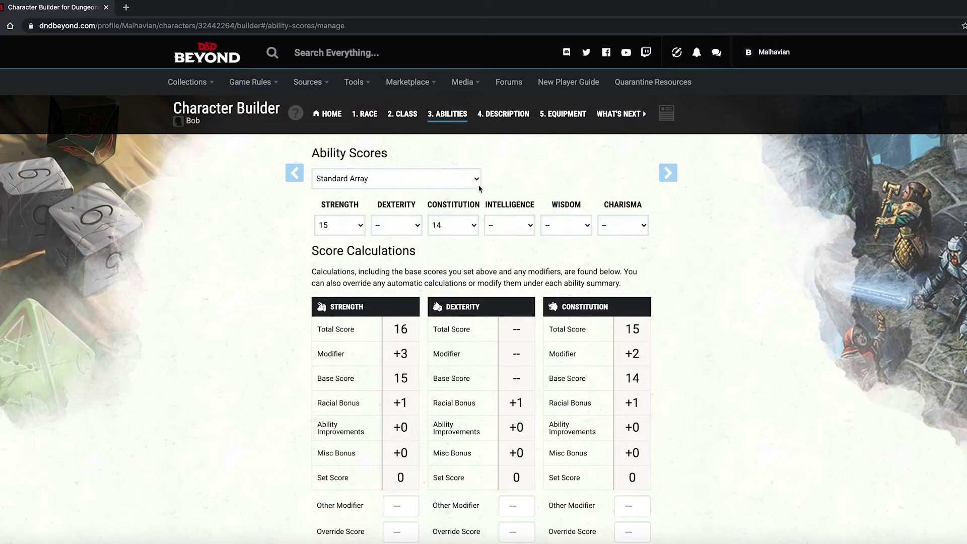
Assign the standard array score 13 to Dexterity and 12 to Charisma.
{"action": "left_click", "coordinate": [420, 230]}
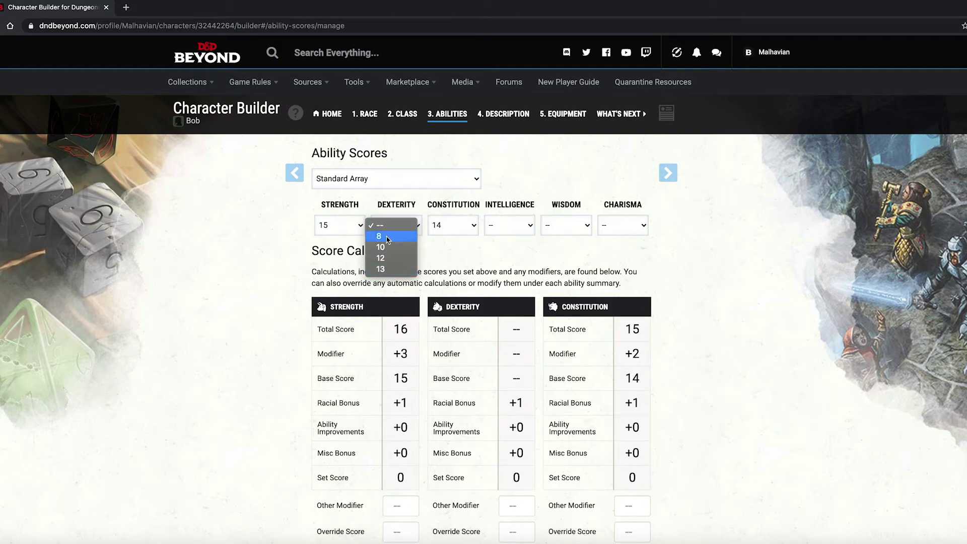
{"action": "left_click", "coordinate": [386, 269]}
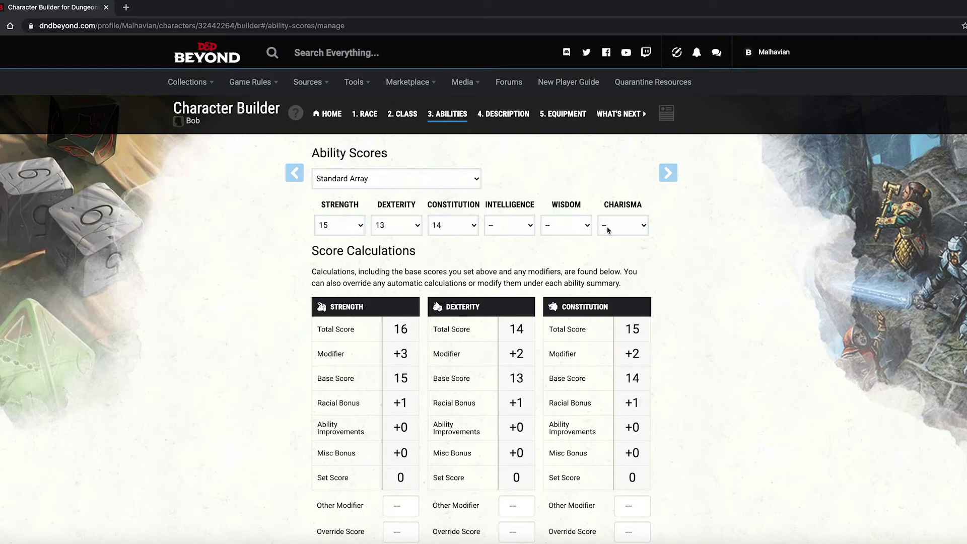
{"action": "left_click", "coordinate": [573, 231]}
{"action": "left_click", "coordinate": [634, 232]}
{"action": "left_click", "coordinate": [628, 228]}
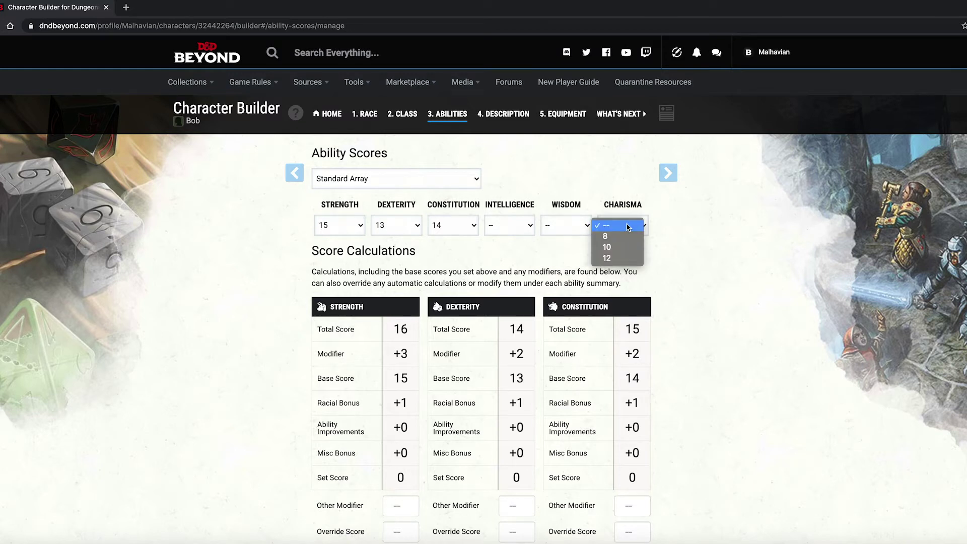
{"action": "left_click", "coordinate": [609, 258]}
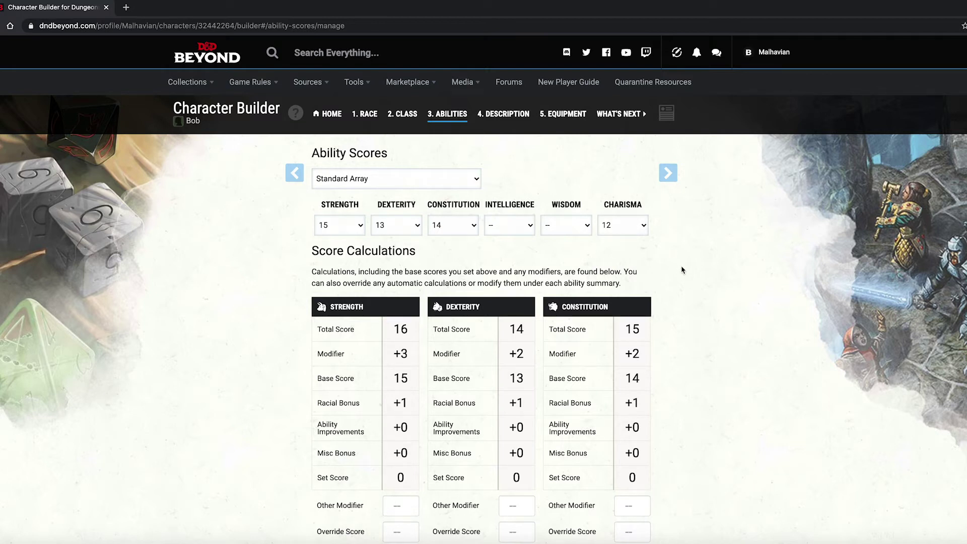
Assign the remaining standard array scores, 10 to Wisdom and 8 to Intelligence.
{"action": "left_click", "coordinate": [582, 230]}
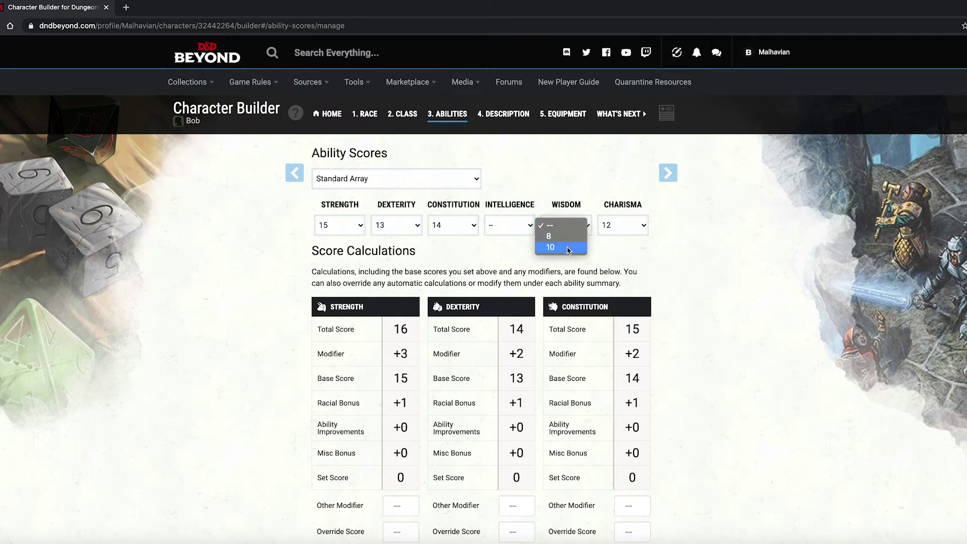
{"action": "left_click", "coordinate": [567, 247]}
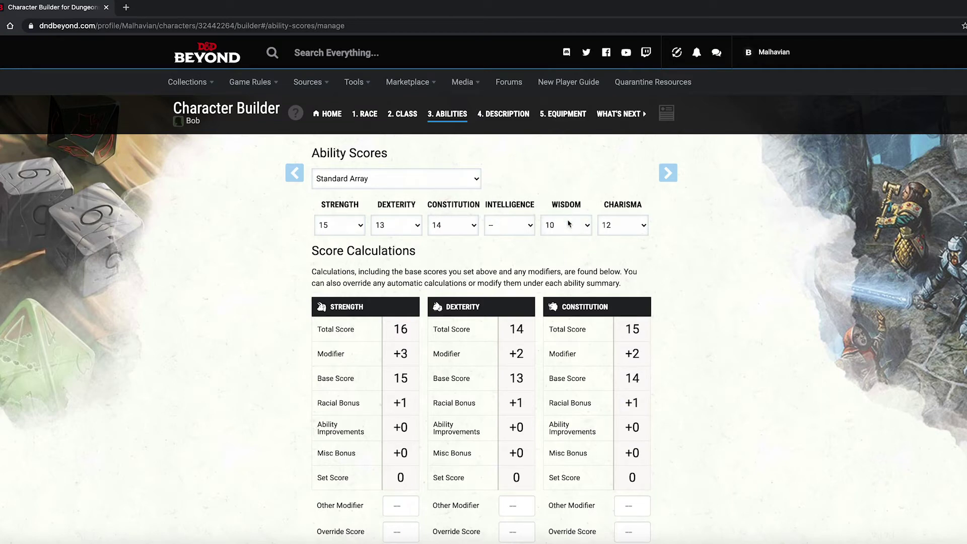
{"action": "left_click", "coordinate": [520, 229]}
{"action": "left_click", "coordinate": [499, 237]}
Review the score calculations of all six abilities, comparing total scores, modifiers, base scores and racial bonuses.
{"action": "scroll", "coordinate": [692, 305], "scroll_direction": "down", "scroll_amount": 4}
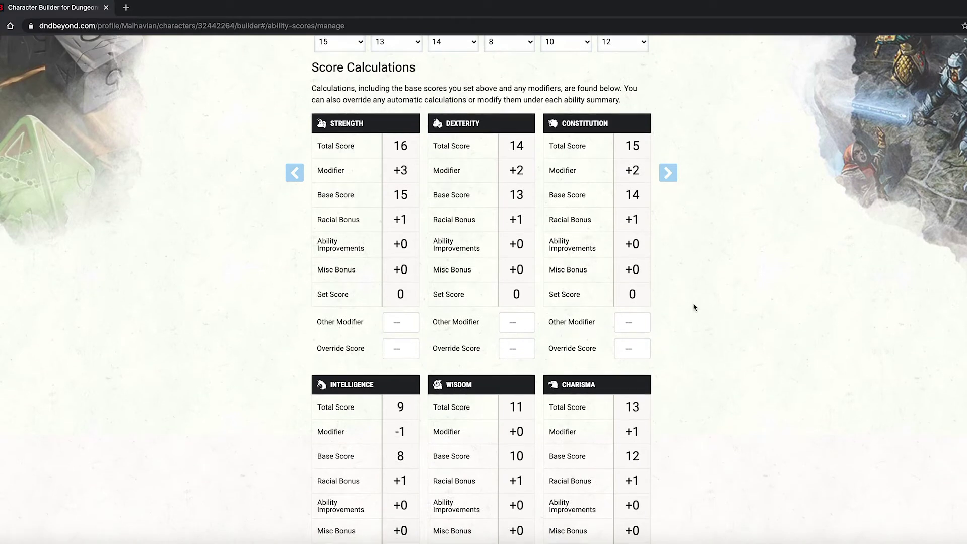
{"action": "scroll", "coordinate": [699, 306], "scroll_direction": "up", "scroll_amount": 1}
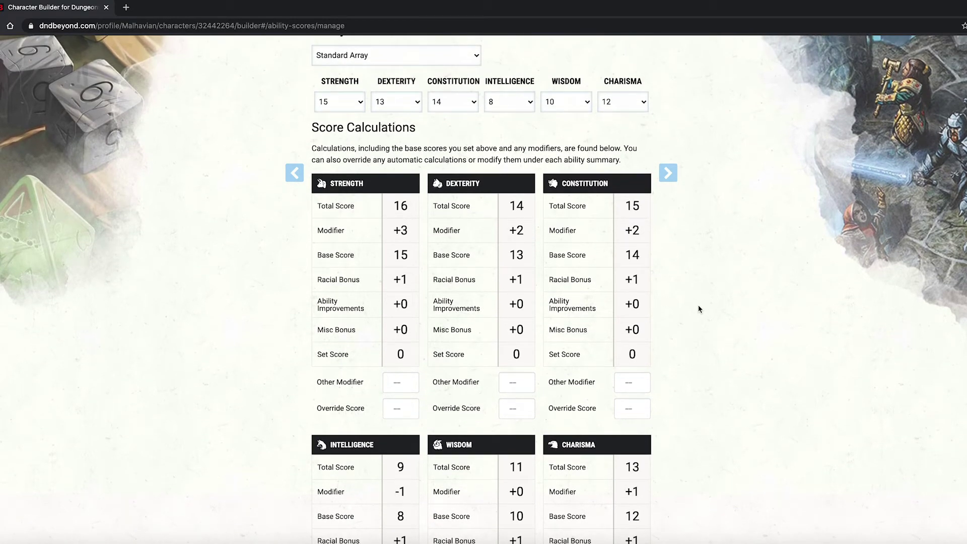
{"action": "scroll", "coordinate": [698, 308], "scroll_direction": "up", "scroll_amount": 2}
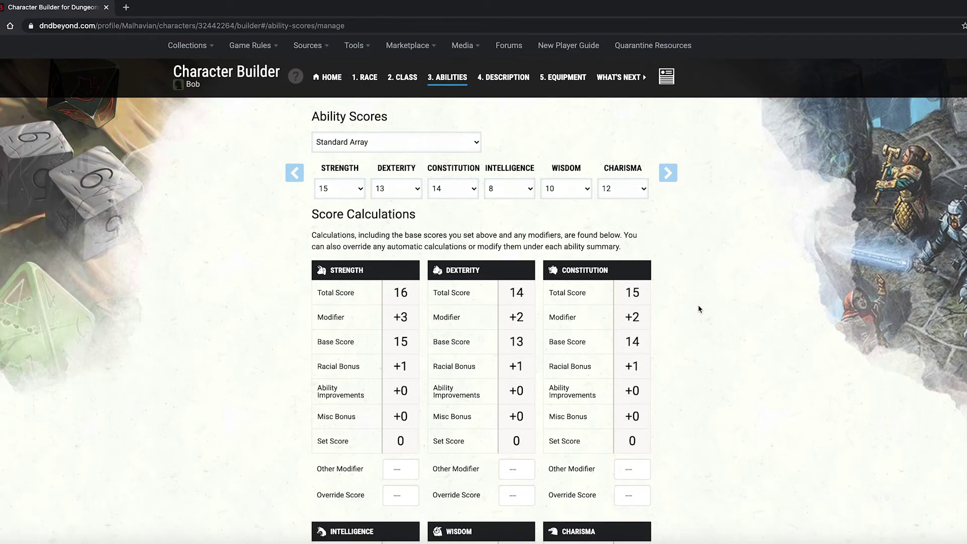
{"action": "scroll", "coordinate": [699, 308], "scroll_direction": "down", "scroll_amount": 3}
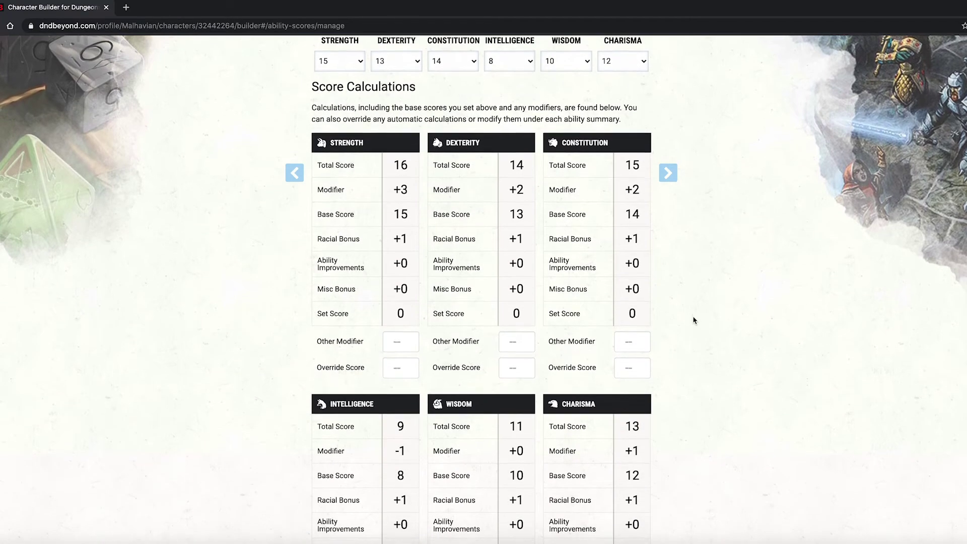
{"action": "scroll", "coordinate": [693, 320], "scroll_direction": "down", "scroll_amount": 3}
{"action": "scroll", "coordinate": [693, 326], "scroll_direction": "up", "scroll_amount": 7}
{"action": "scroll", "coordinate": [551, 285], "scroll_direction": "down", "scroll_amount": 4}
{"action": "scroll", "coordinate": [720, 226], "scroll_direction": "down", "scroll_amount": 1}
{"action": "scroll", "coordinate": [655, 431], "scroll_direction": "down", "scroll_amount": 1}
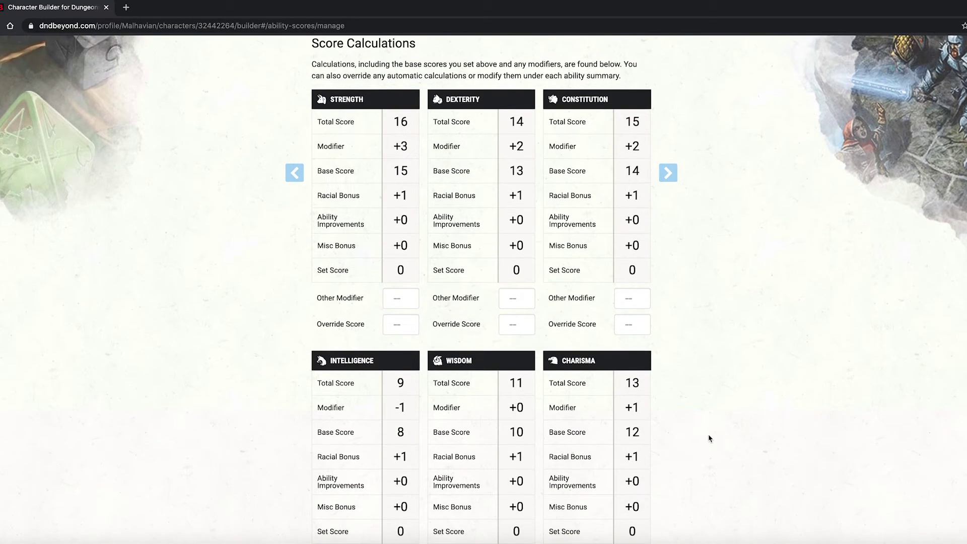
{"action": "scroll", "coordinate": [318, 351], "scroll_direction": "up", "scroll_amount": 2}
{"action": "scroll", "coordinate": [318, 351], "scroll_direction": "up", "scroll_amount": 1}
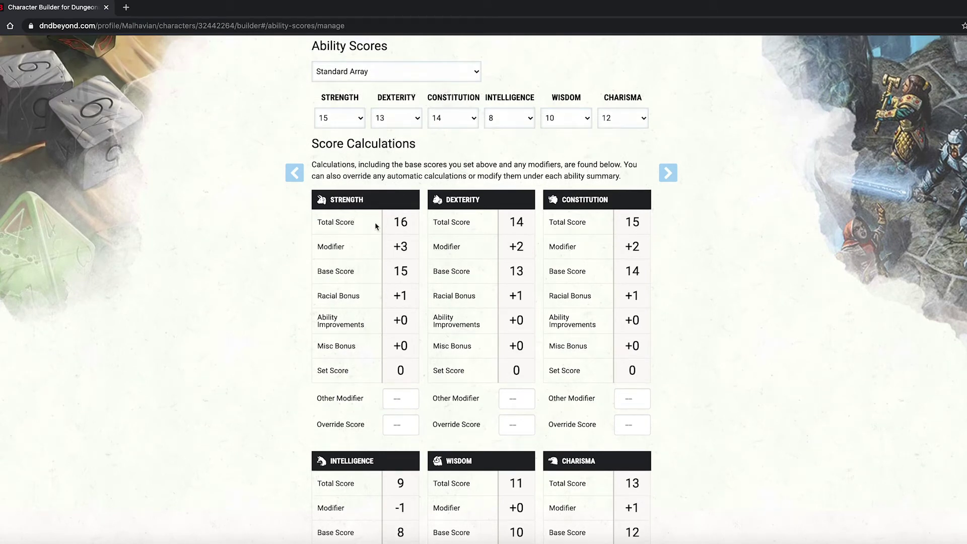
{"action": "left_click_drag", "start_coordinate": [385, 224], "coordinate": [727, 289]}
{"action": "left_click", "coordinate": [674, 252]}
{"action": "scroll", "coordinate": [283, 298], "scroll_direction": "up", "scroll_amount": 1}
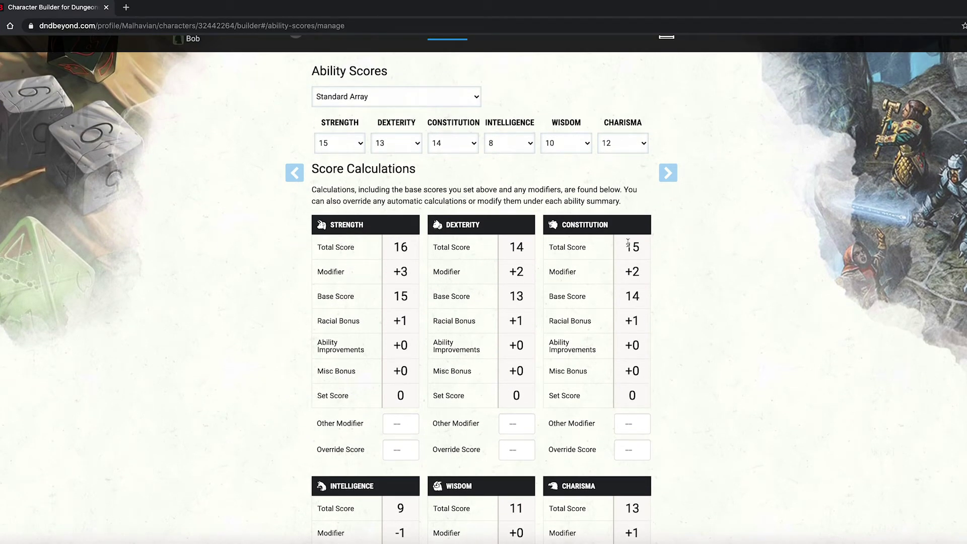
{"action": "scroll", "coordinate": [674, 295], "scroll_direction": "down", "scroll_amount": 1}
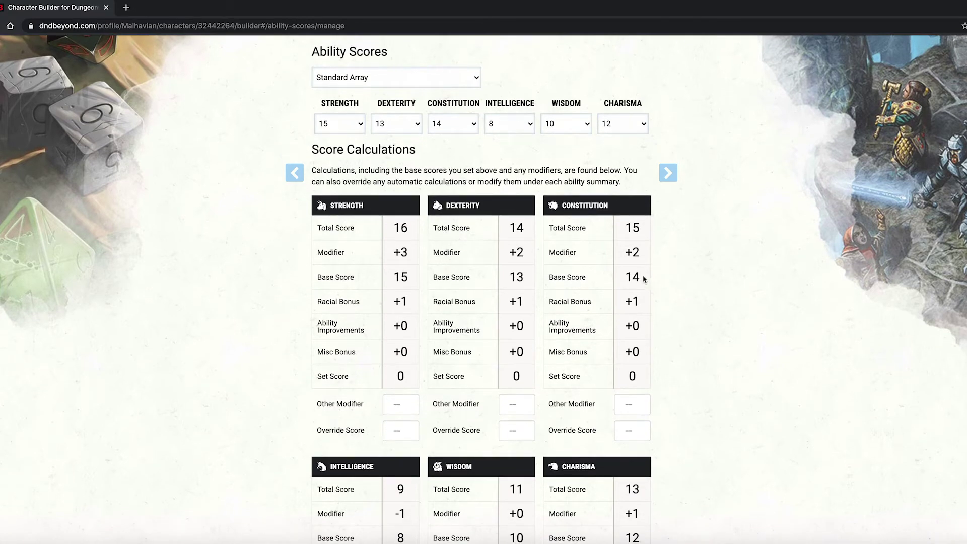
{"action": "scroll", "coordinate": [657, 212], "scroll_direction": "up", "scroll_amount": 3}
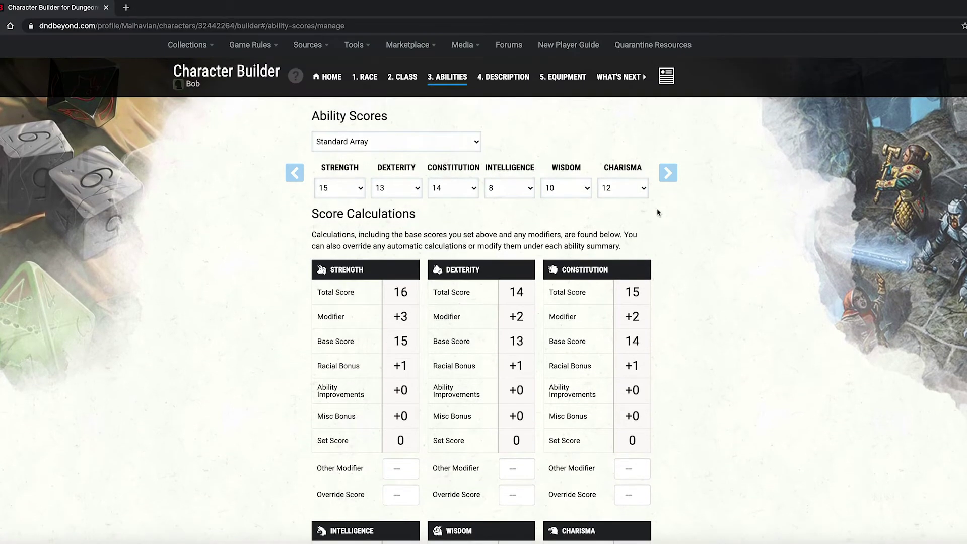
Continue to the character description and choose Mercenary Veteran as the background.
{"action": "left_click", "coordinate": [668, 174]}
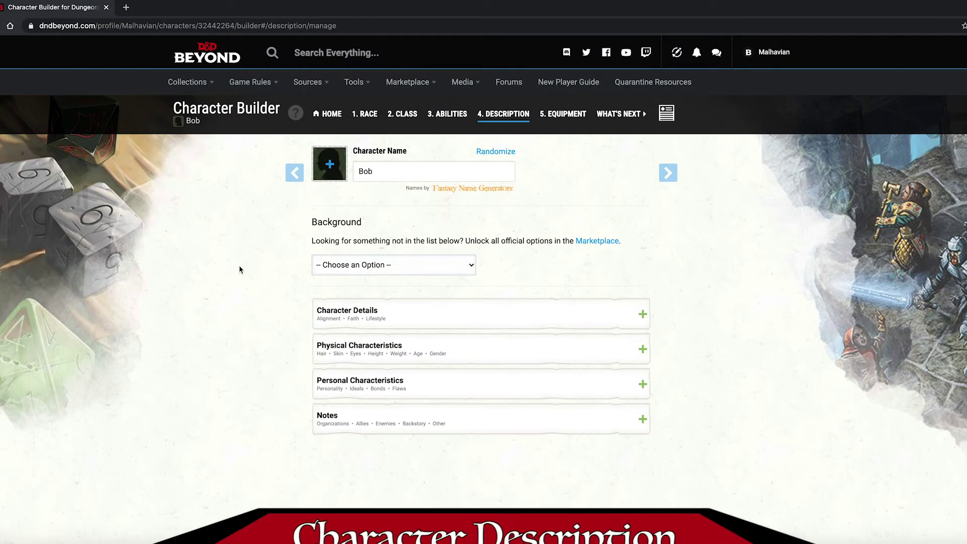
{"action": "scroll", "coordinate": [384, 216], "scroll_direction": "down", "scroll_amount": 3}
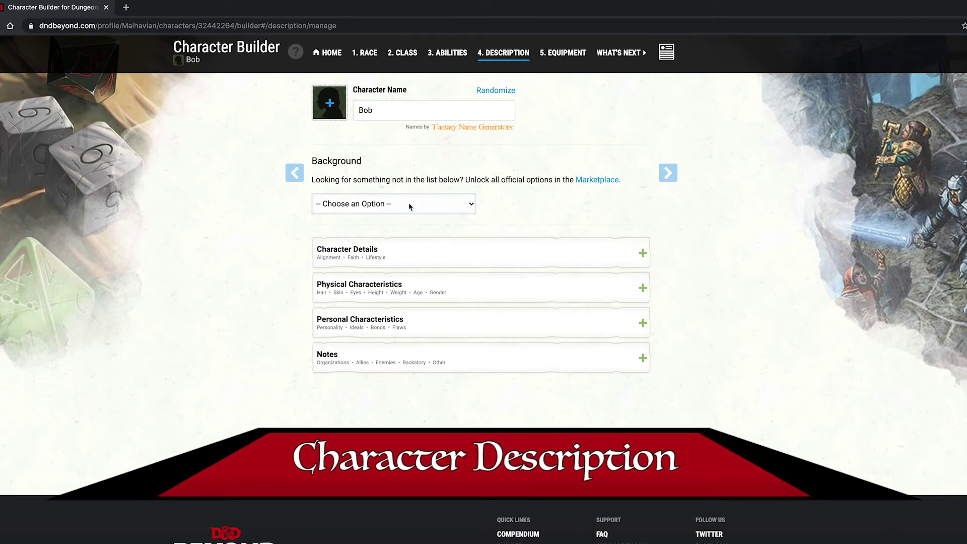
{"action": "left_click", "coordinate": [466, 205]}
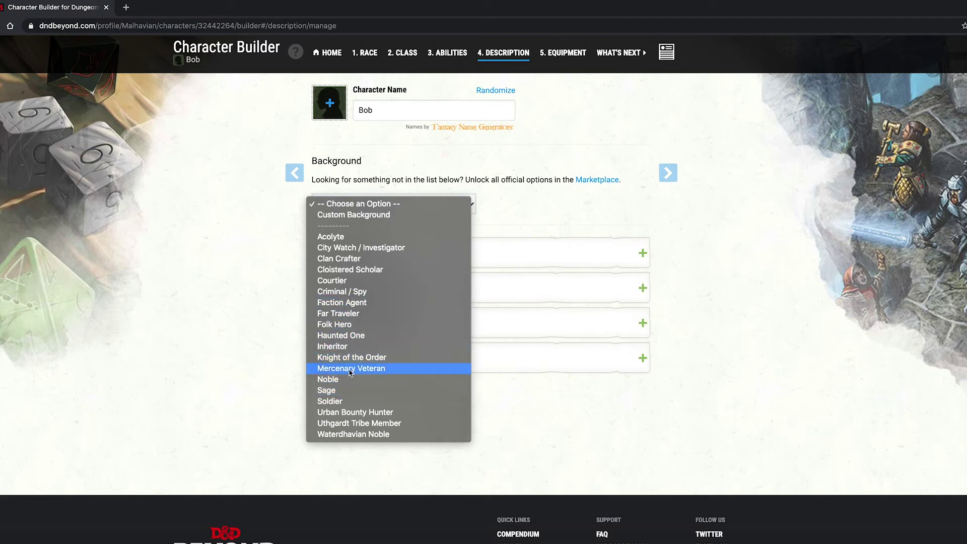
{"action": "left_click", "coordinate": [428, 367]}
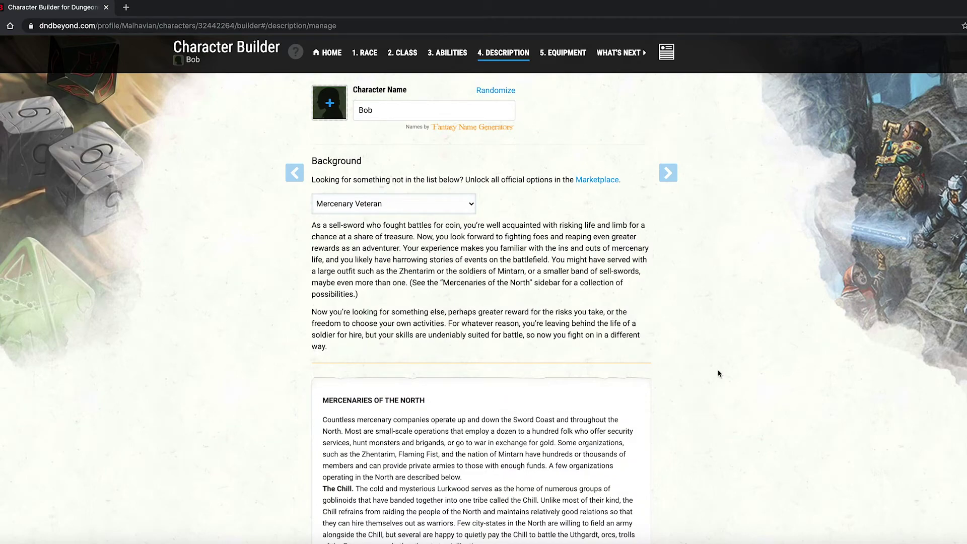
Choose Perception as the background's skill proficiency and Playing Card Set as its gaming set proficiency.
{"action": "scroll", "coordinate": [665, 358], "scroll_direction": "down", "scroll_amount": 3}
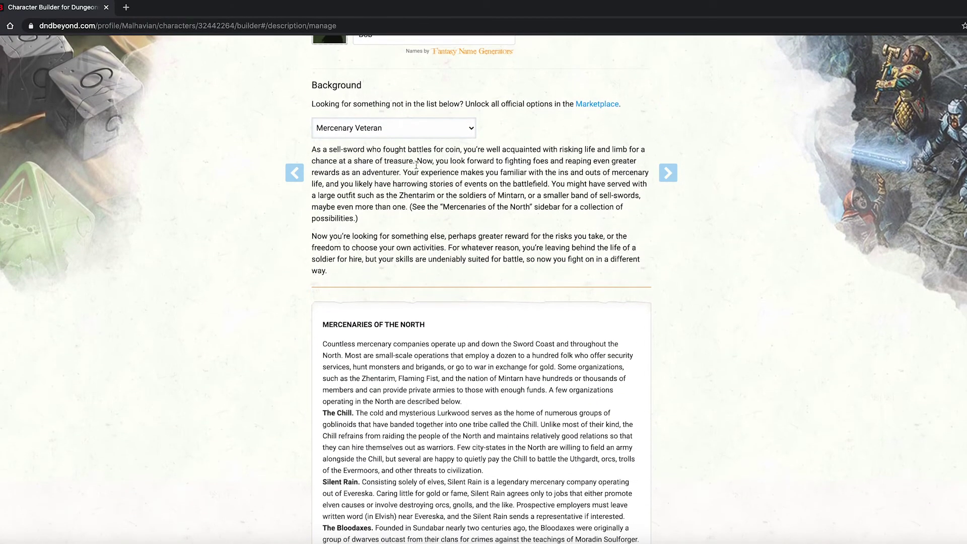
{"action": "scroll", "coordinate": [468, 312], "scroll_direction": "down", "scroll_amount": 7}
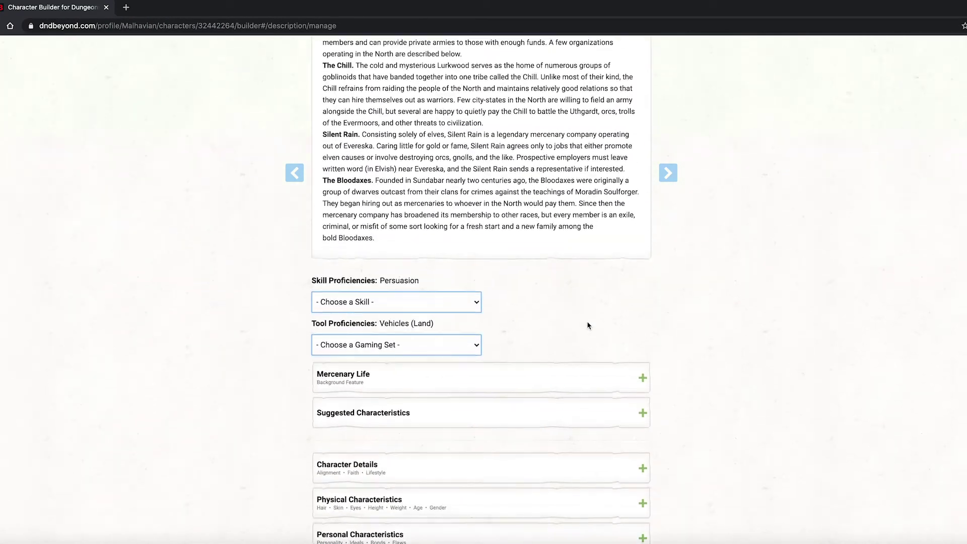
{"action": "scroll", "coordinate": [588, 326], "scroll_direction": "down", "scroll_amount": 3}
{"action": "left_click", "coordinate": [477, 170]}
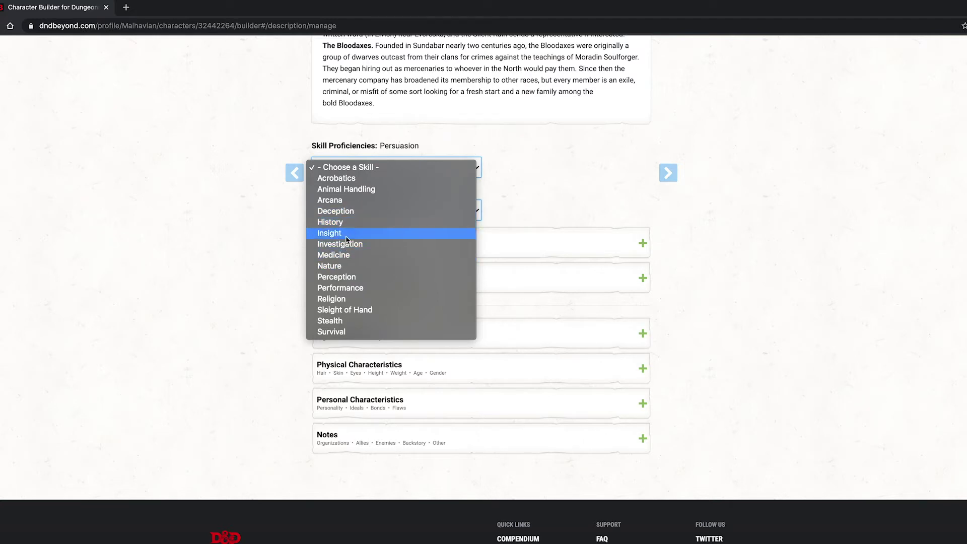
{"action": "left_click", "coordinate": [341, 278]}
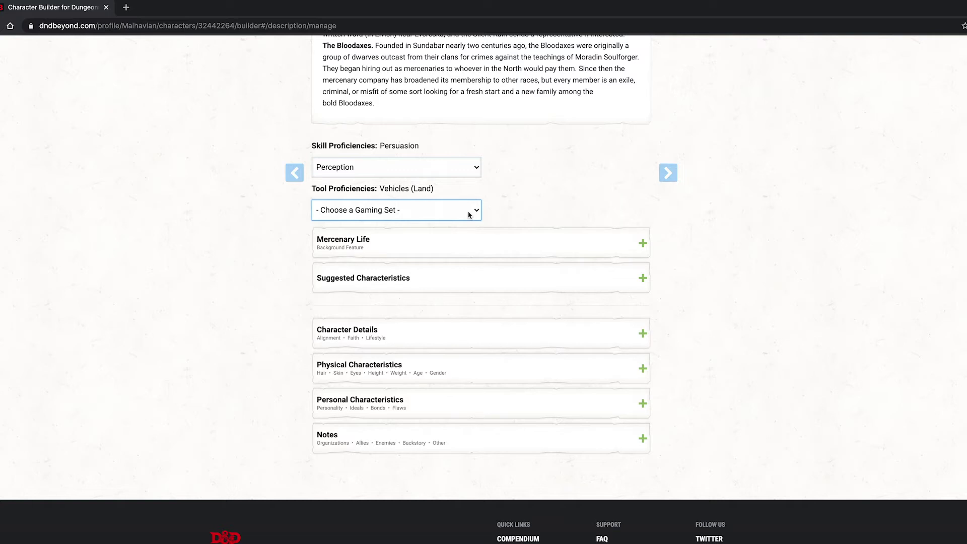
{"action": "left_click", "coordinate": [468, 214]}
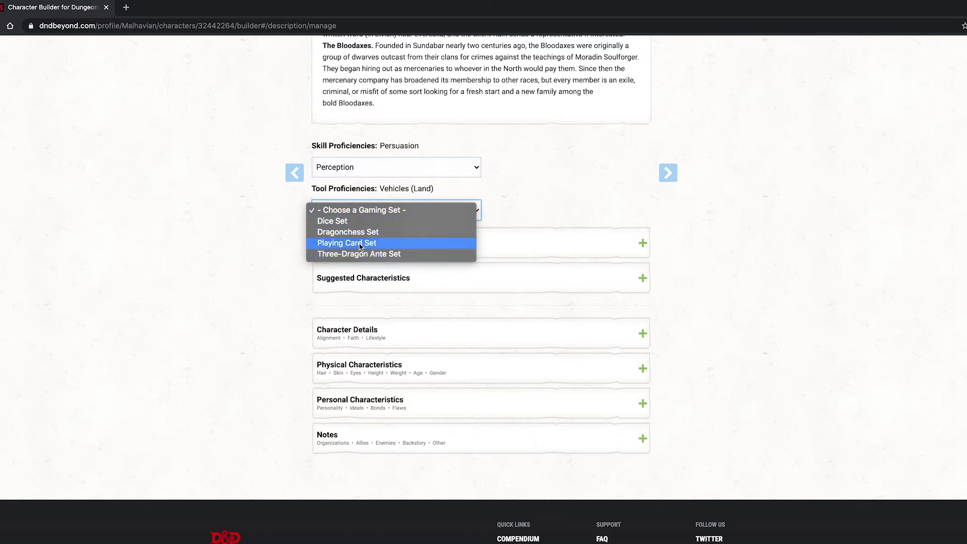
{"action": "left_click", "coordinate": [365, 247]}
Expand the character details and set the alignment to Neutral Good.
{"action": "scroll", "coordinate": [638, 306], "scroll_direction": "down", "scroll_amount": 1}
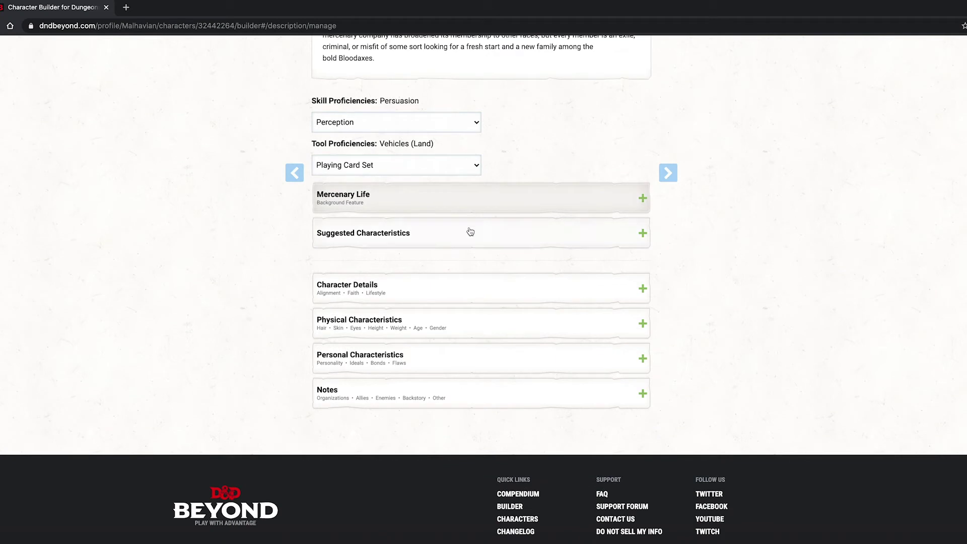
{"action": "scroll", "coordinate": [483, 302], "scroll_direction": "down", "scroll_amount": 1}
{"action": "left_click", "coordinate": [470, 255]}
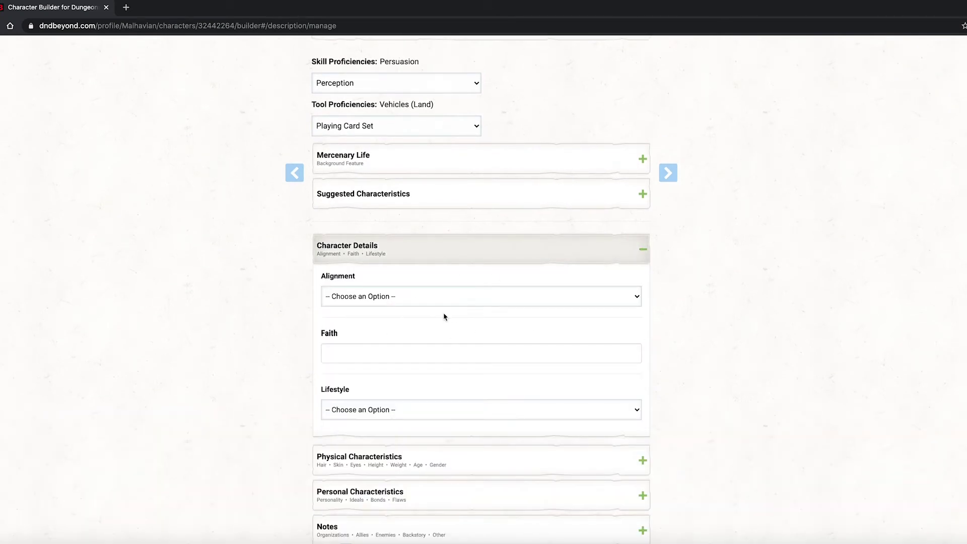
{"action": "left_click", "coordinate": [632, 301]}
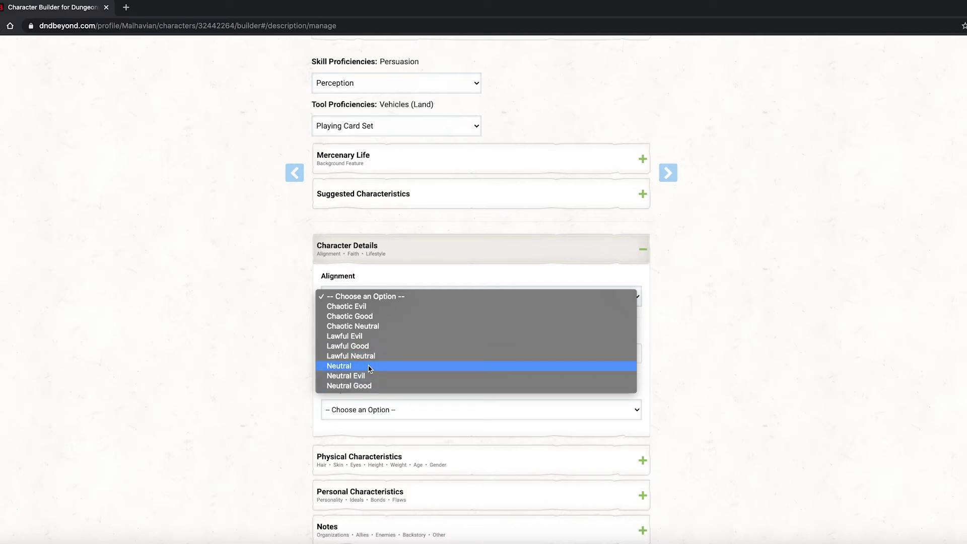
{"action": "left_click", "coordinate": [354, 386]}
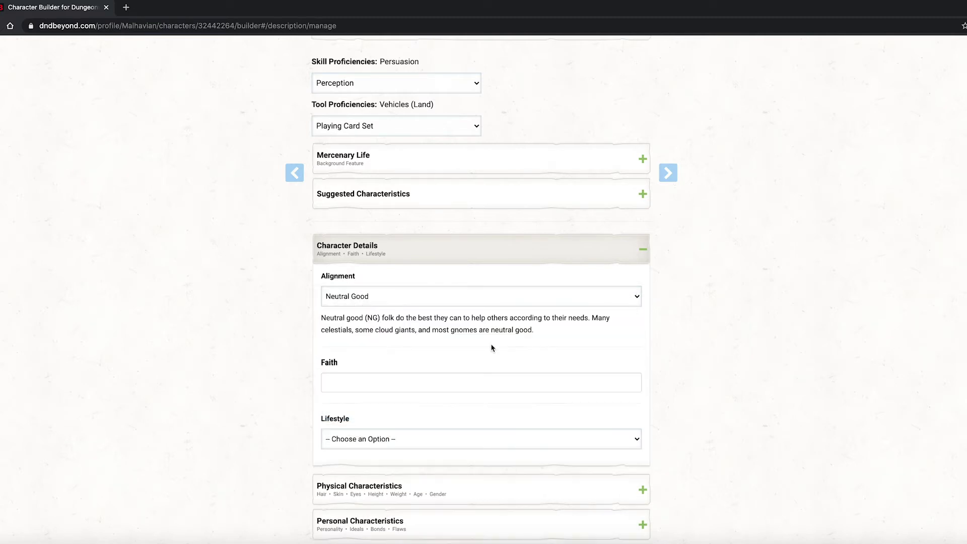
{"action": "left_click", "coordinate": [637, 301]}
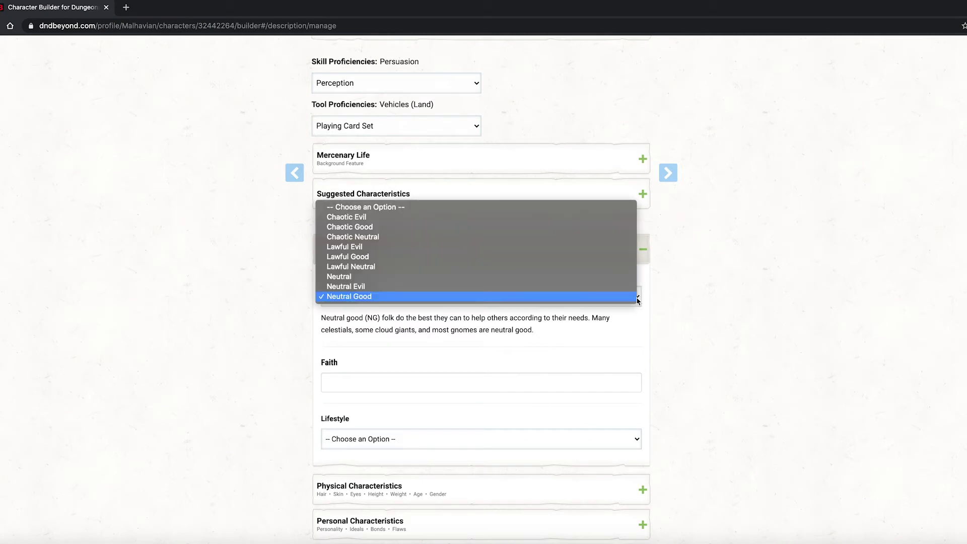
{"action": "left_click", "coordinate": [331, 299]}
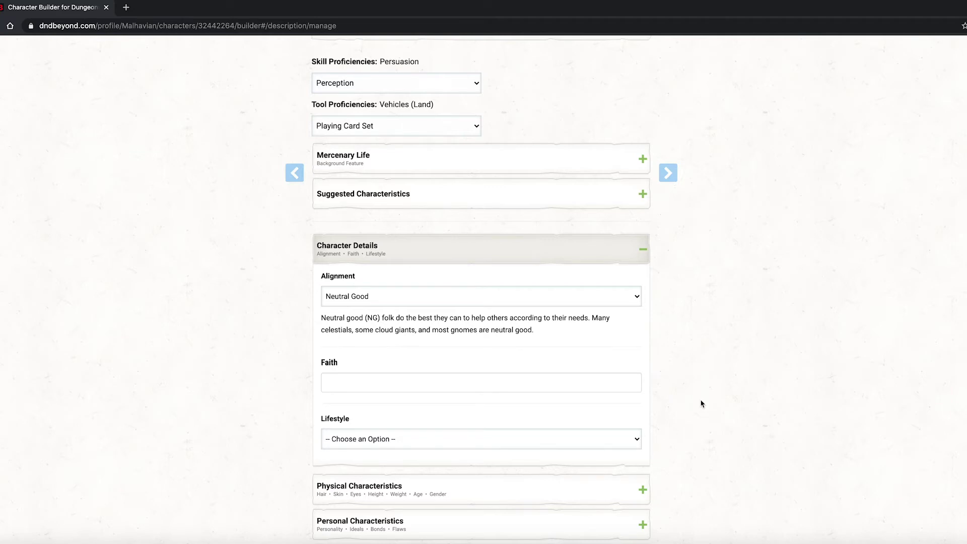
Look through the available lifestyle options in the character details without choosing one.
{"action": "scroll", "coordinate": [700, 403], "scroll_direction": "down", "scroll_amount": 5}
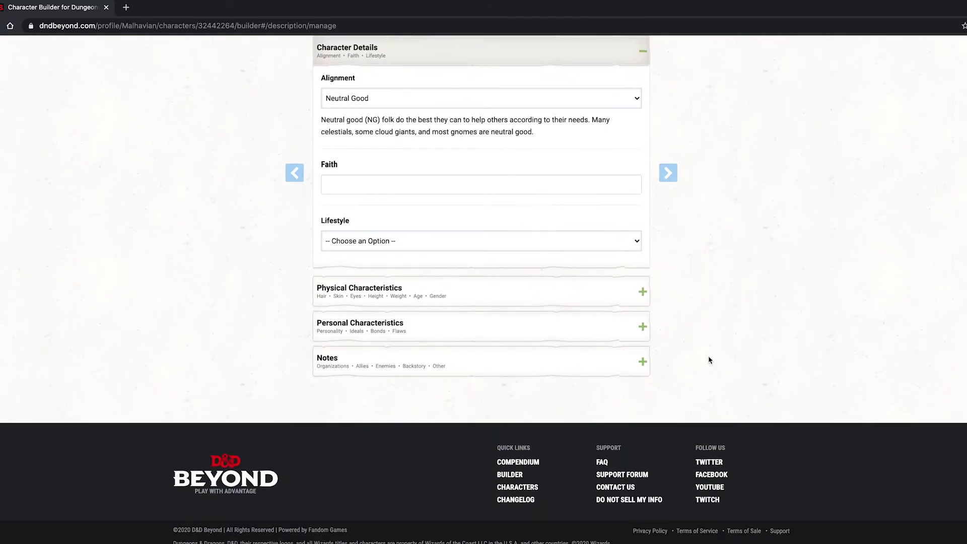
{"action": "left_click", "coordinate": [632, 252]}
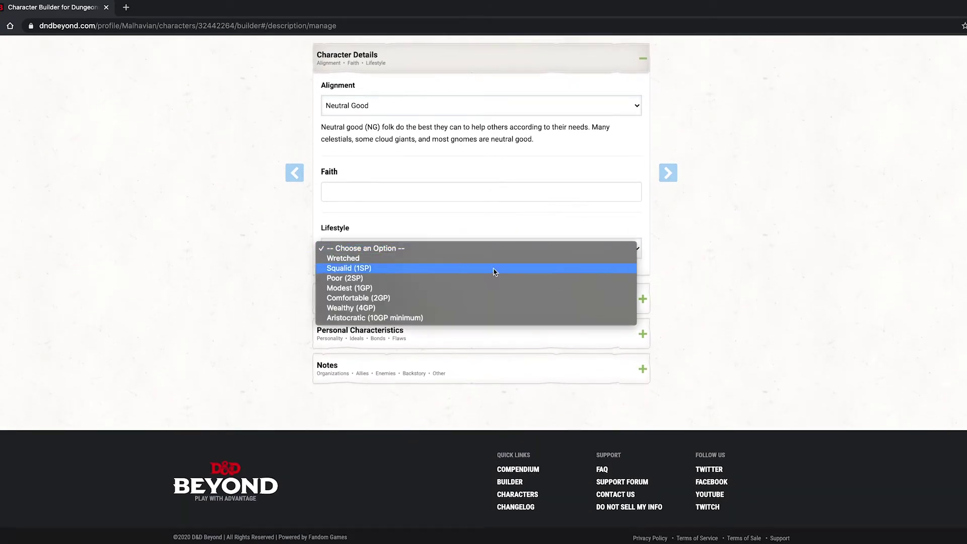
{"action": "left_click", "coordinate": [384, 249]}
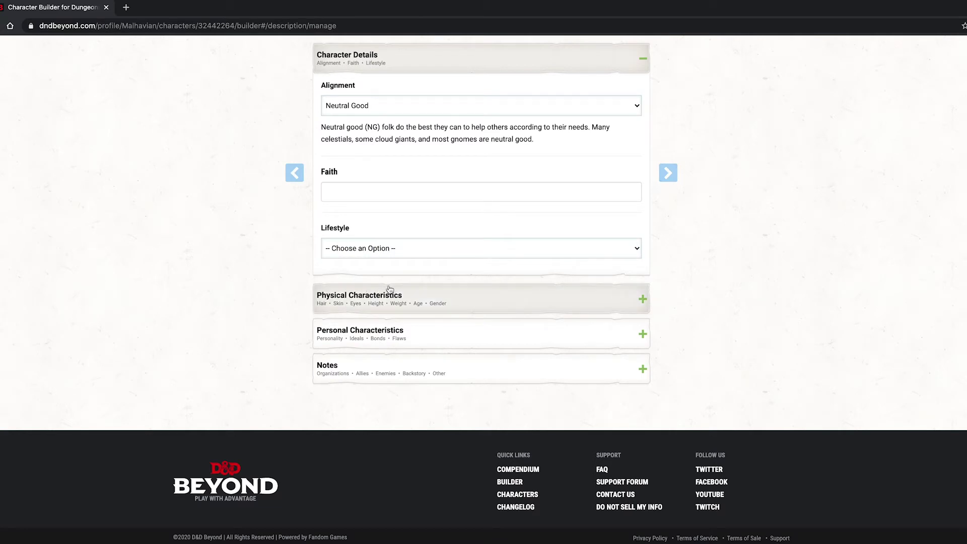
Fill in the physical characteristics with brown hair, blue eyes and tan skin.
{"action": "left_click", "coordinate": [636, 300]}
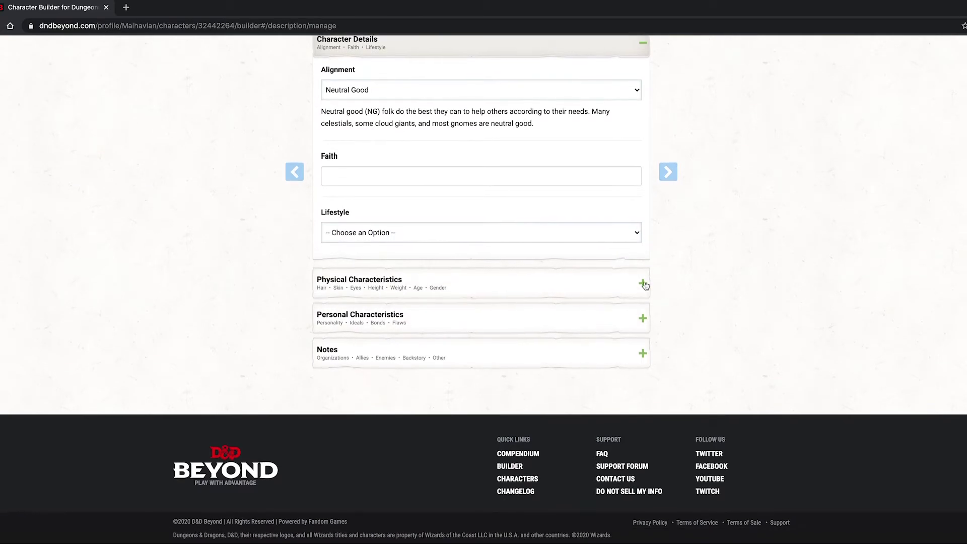
{"action": "scroll", "coordinate": [371, 293], "scroll_direction": "down", "scroll_amount": 3}
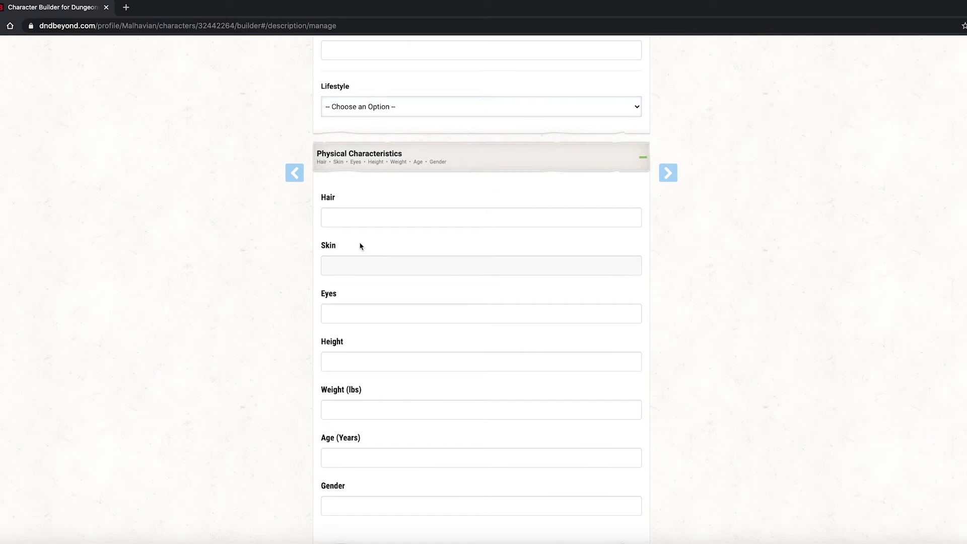
{"action": "left_click", "coordinate": [362, 218]}
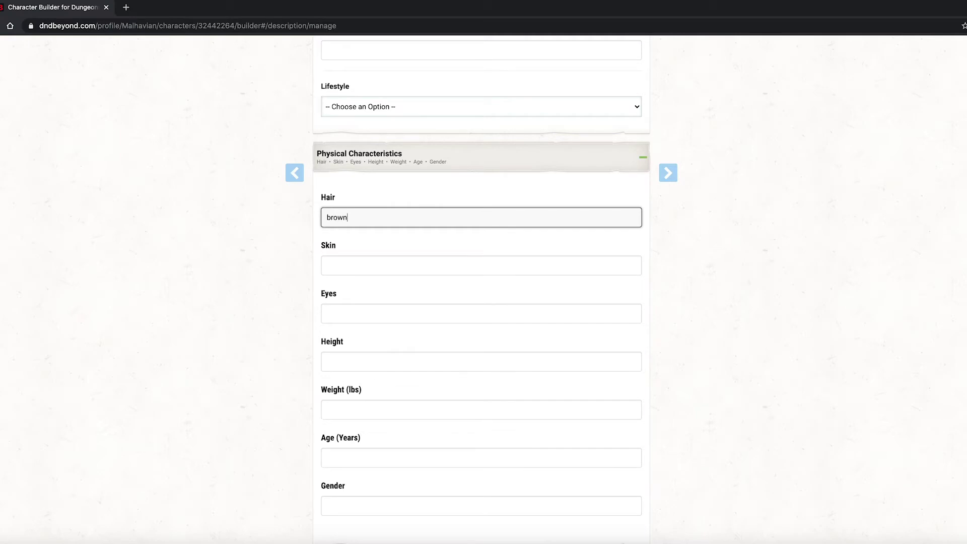
{"action": "left_click", "coordinate": [468, 312]}
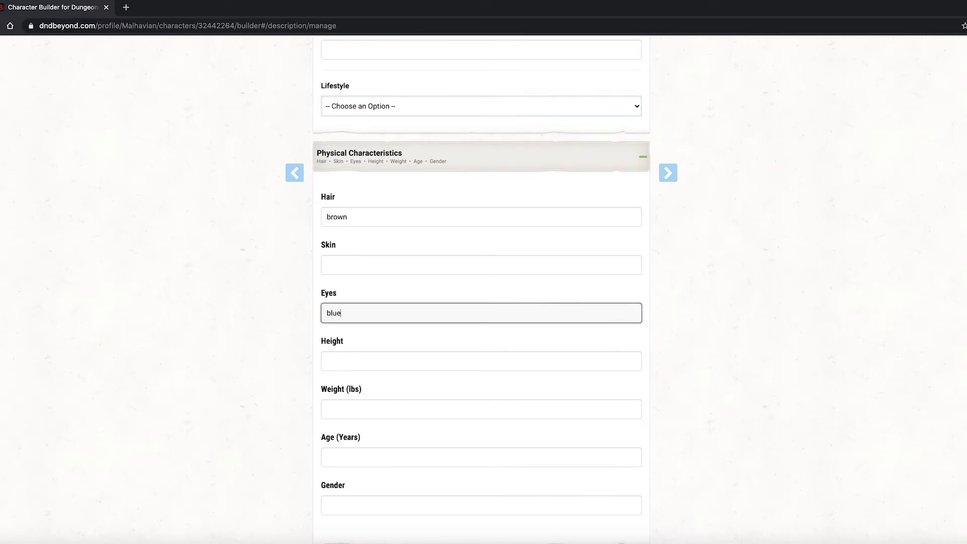
{"action": "left_click", "coordinate": [408, 262]}
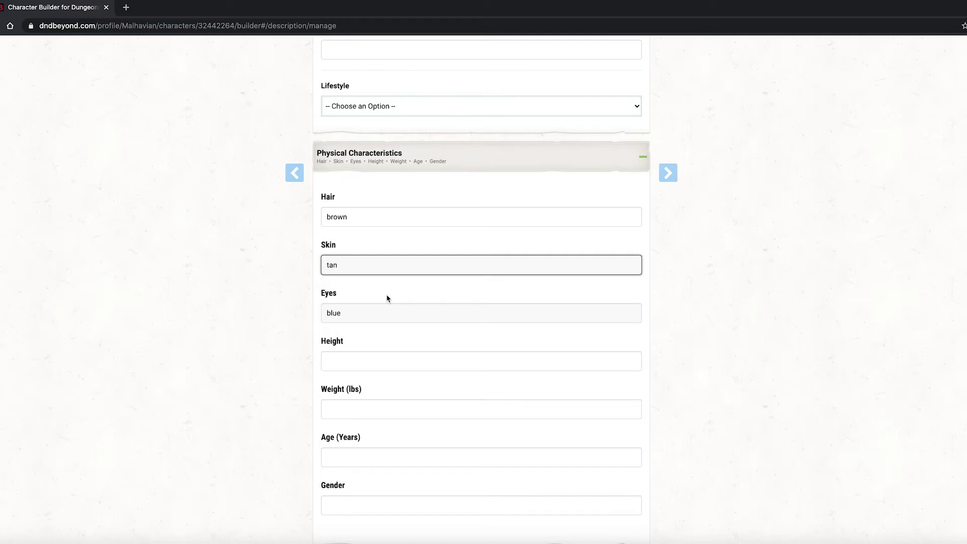
{"action": "type", "text": "tan"}
Review the remaining physical characteristics fields for height, weight, age and gender.
{"action": "scroll", "coordinate": [526, 353], "scroll_direction": "down", "scroll_amount": 2}
{"action": "left_click", "coordinate": [417, 303]}
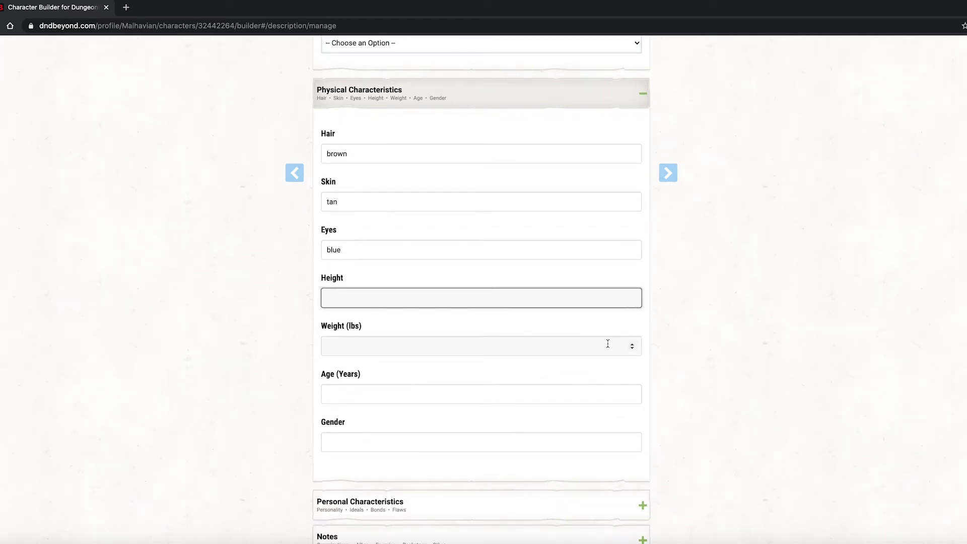
{"action": "scroll", "coordinate": [554, 332], "scroll_direction": "down", "scroll_amount": 4}
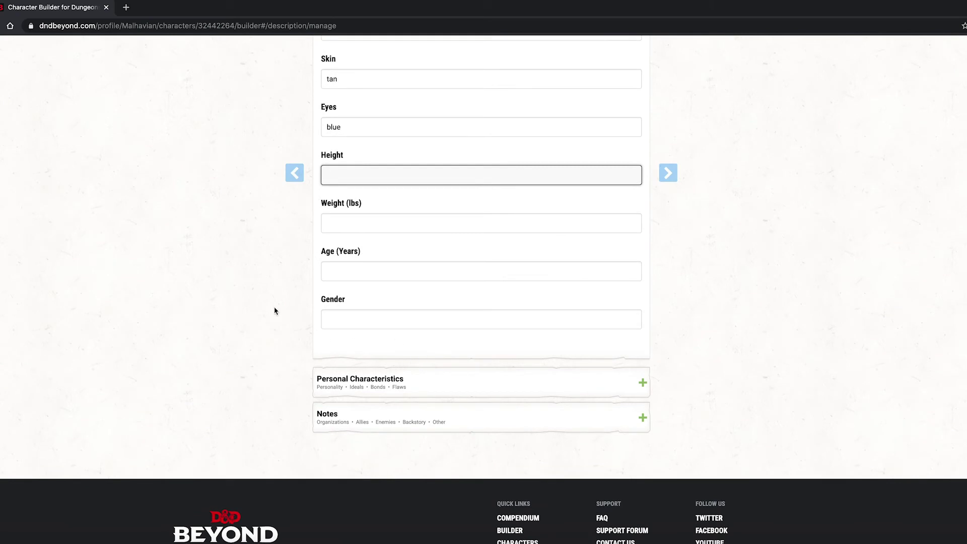
{"action": "scroll", "coordinate": [355, 328], "scroll_direction": "down", "scroll_amount": 1}
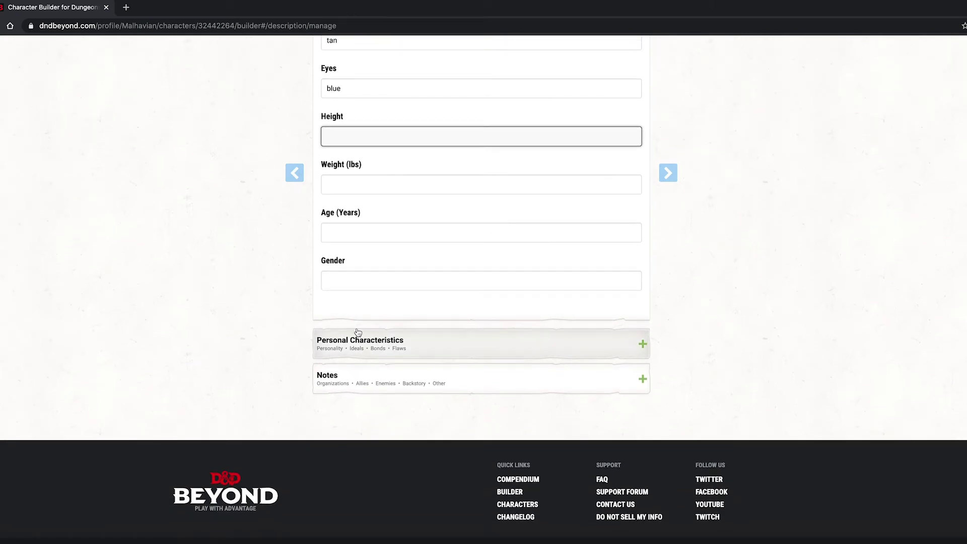
{"action": "scroll", "coordinate": [539, 318], "scroll_direction": "down", "scroll_amount": 1}
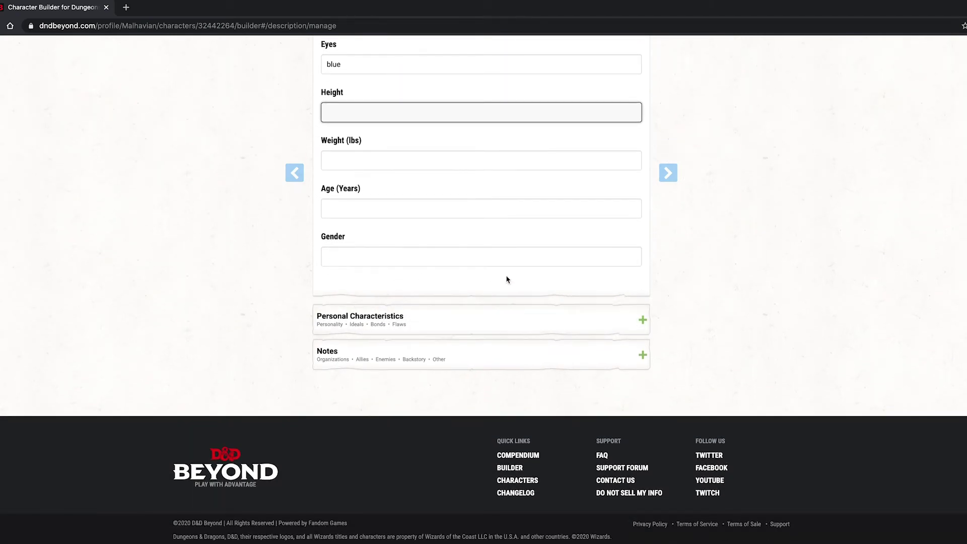
{"action": "scroll", "coordinate": [654, 342], "scroll_direction": "up", "scroll_amount": 1}
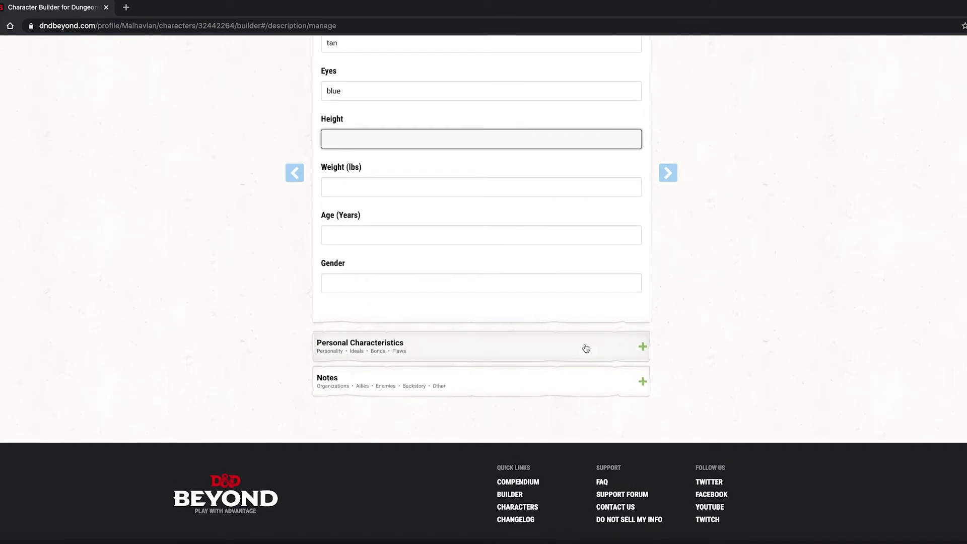
{"action": "scroll", "coordinate": [525, 334], "scroll_direction": "up", "scroll_amount": 1}
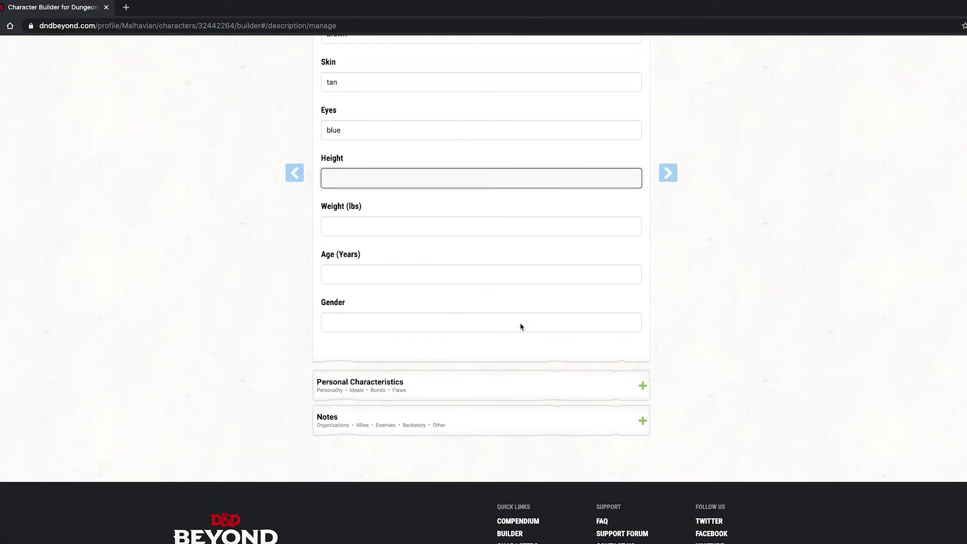
Expand the personal characteristics and review the entries for personality traits, ideals, bonds and flaws.
{"action": "left_click", "coordinate": [345, 378]}
{"action": "scroll", "coordinate": [346, 377], "scroll_direction": "down", "scroll_amount": 5}
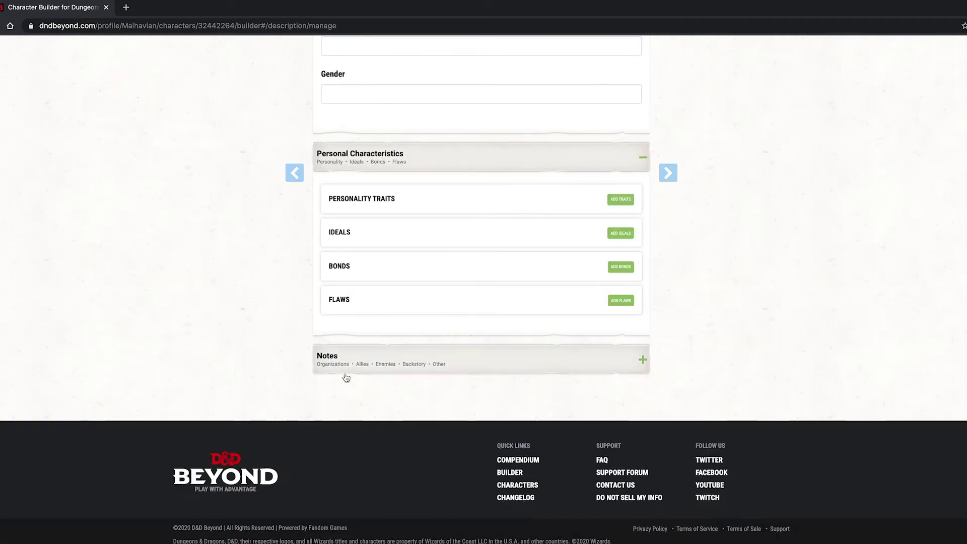
{"action": "left_click", "coordinate": [393, 365]}
{"action": "left_click", "coordinate": [645, 365]}
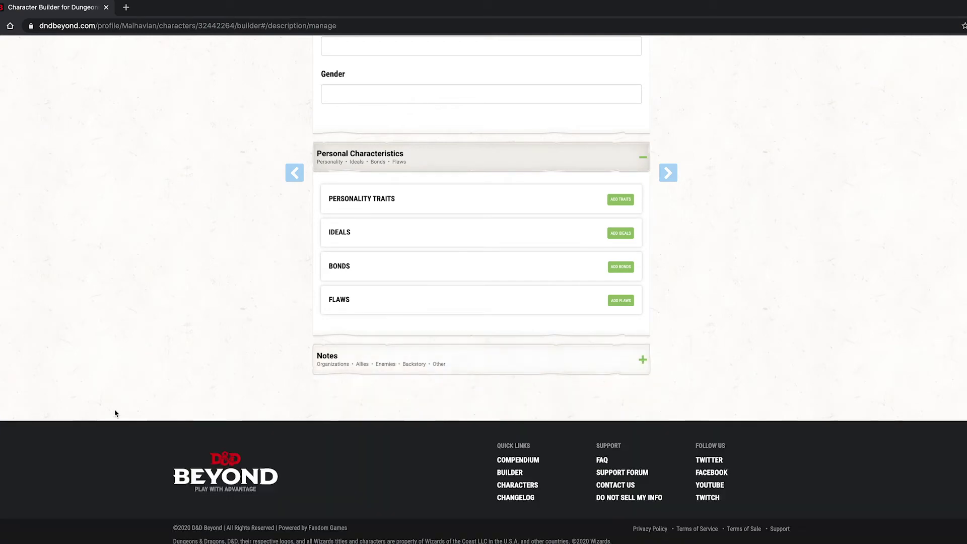
{"action": "scroll", "coordinate": [308, 403], "scroll_direction": "up", "scroll_amount": 1}
{"action": "scroll", "coordinate": [310, 403], "scroll_direction": "up", "scroll_amount": 15}
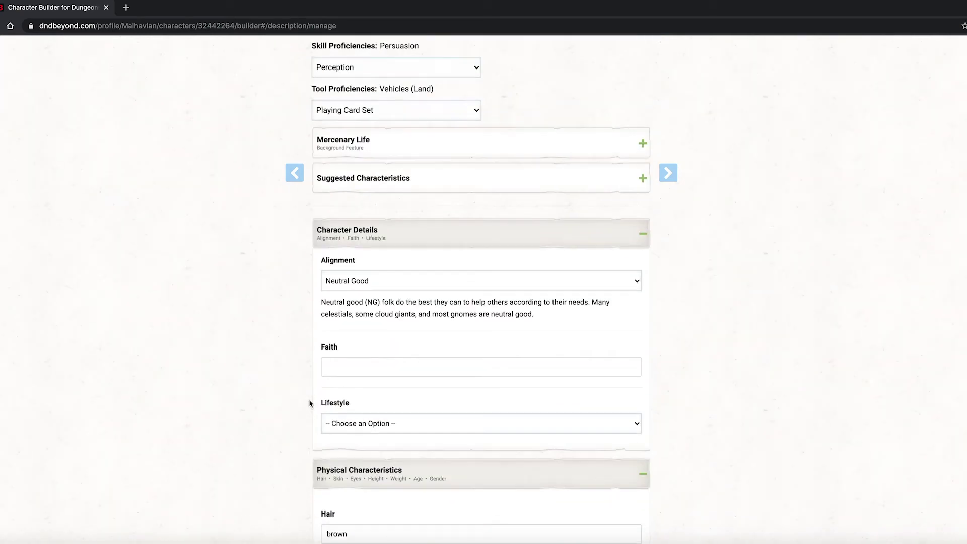
Continue to the equipment stage and choose starting equipment instead of gold.
{"action": "left_click", "coordinate": [671, 172]}
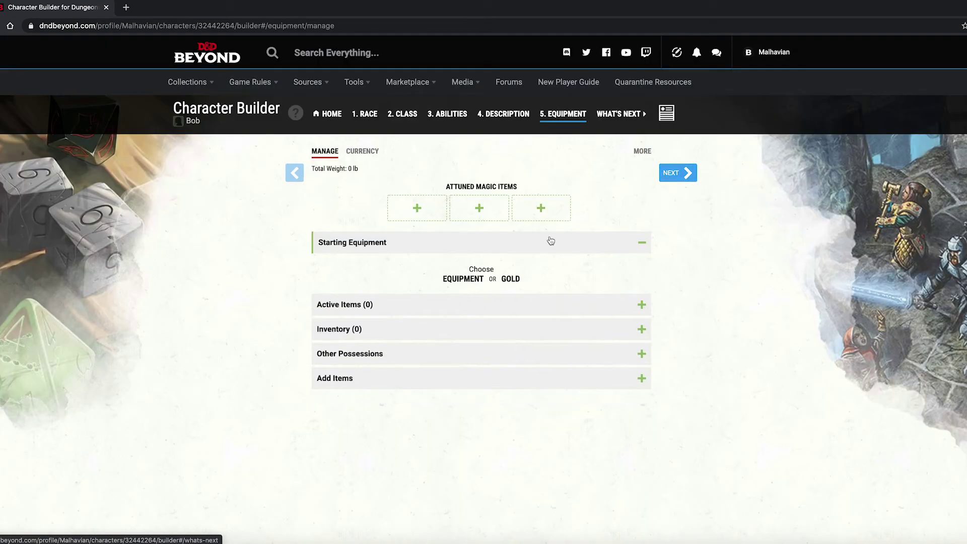
{"action": "scroll", "coordinate": [251, 289], "scroll_direction": "down", "scroll_amount": 1}
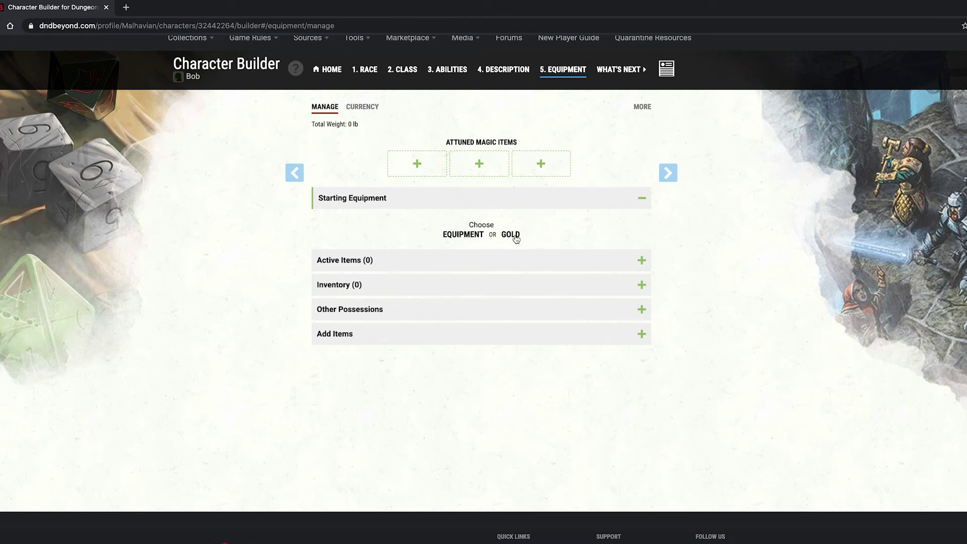
{"action": "left_click", "coordinate": [468, 235]}
{"action": "scroll", "coordinate": [276, 315], "scroll_direction": "down", "scroll_amount": 3}
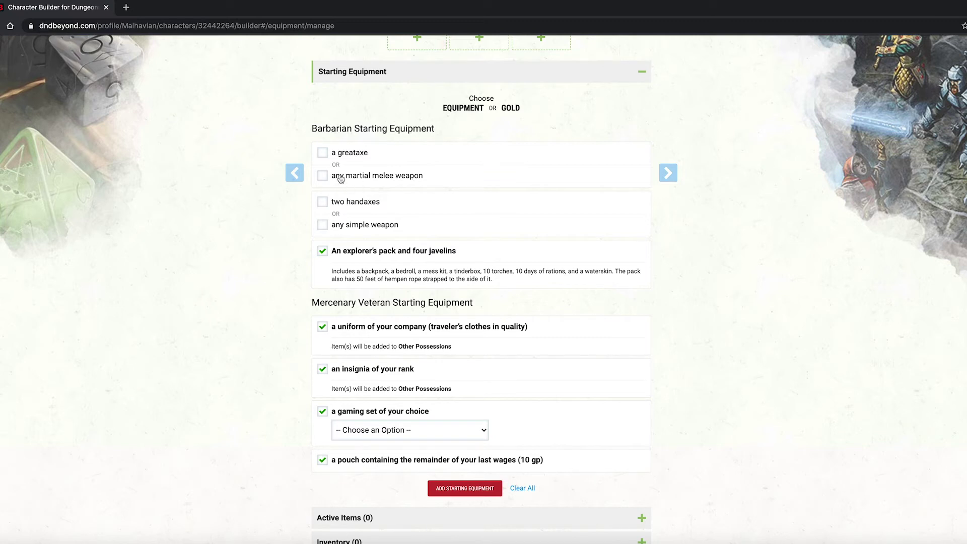
Select a greataxe and two handaxes as the Barbarian starting equipment.
{"action": "left_click", "coordinate": [356, 155]}
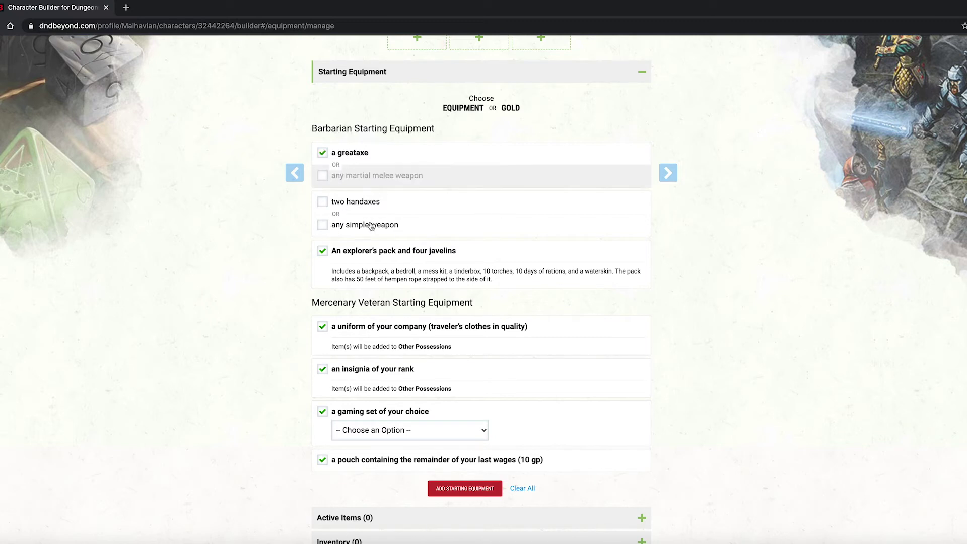
{"action": "left_click", "coordinate": [362, 203]}
{"action": "scroll", "coordinate": [378, 221], "scroll_direction": "down", "scroll_amount": 1}
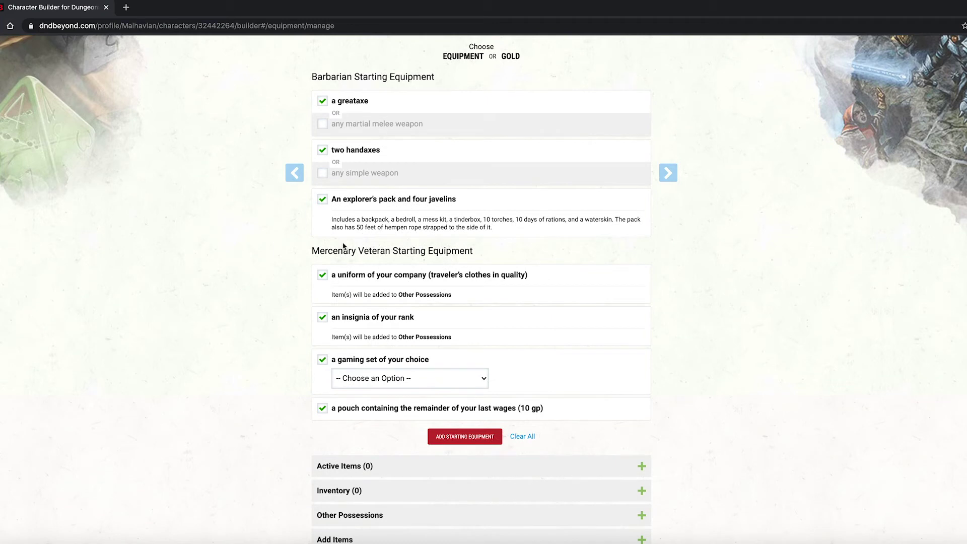
Review the explorer's pack contents and the Mercenary Veteran starting equipment, keeping the explorer's pack and four javelins selected.
{"action": "scroll", "coordinate": [385, 246], "scroll_direction": "down", "scroll_amount": 1}
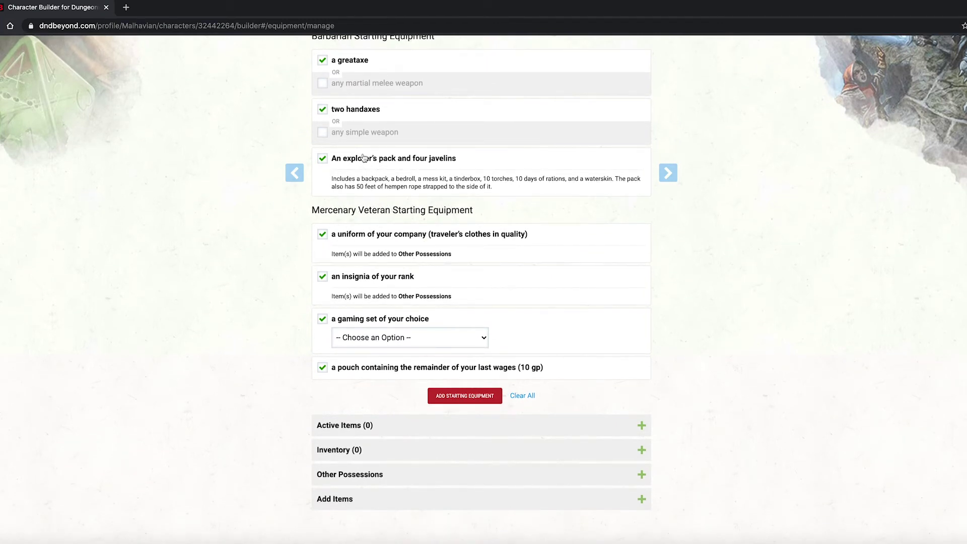
{"action": "scroll", "coordinate": [385, 188], "scroll_direction": "up", "scroll_amount": 1}
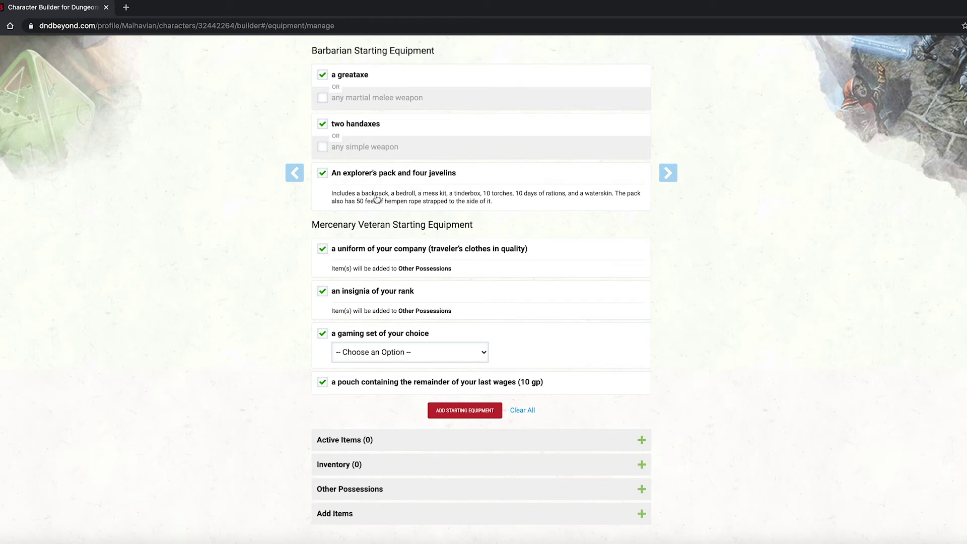
{"action": "left_click_drag", "start_coordinate": [370, 198], "coordinate": [565, 198]}
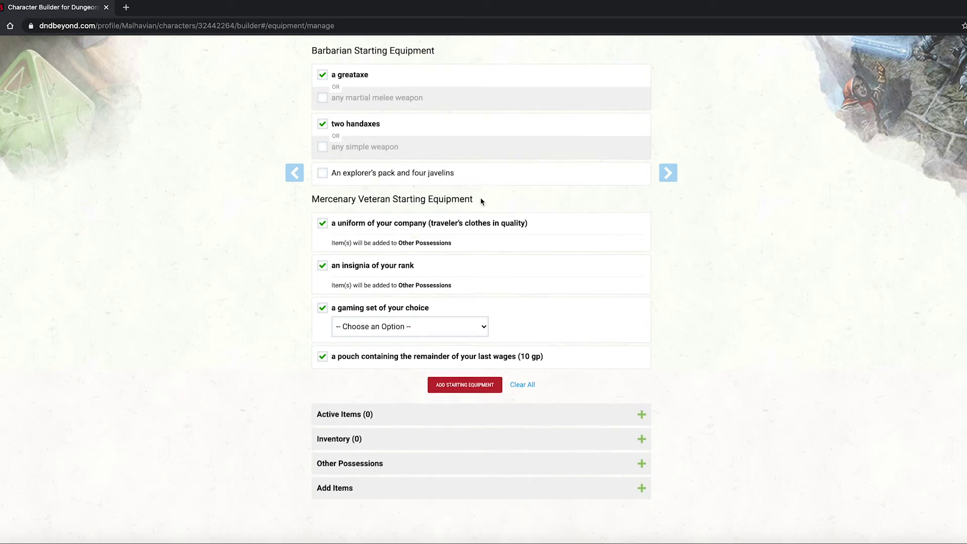
{"action": "left_click", "coordinate": [402, 180]}
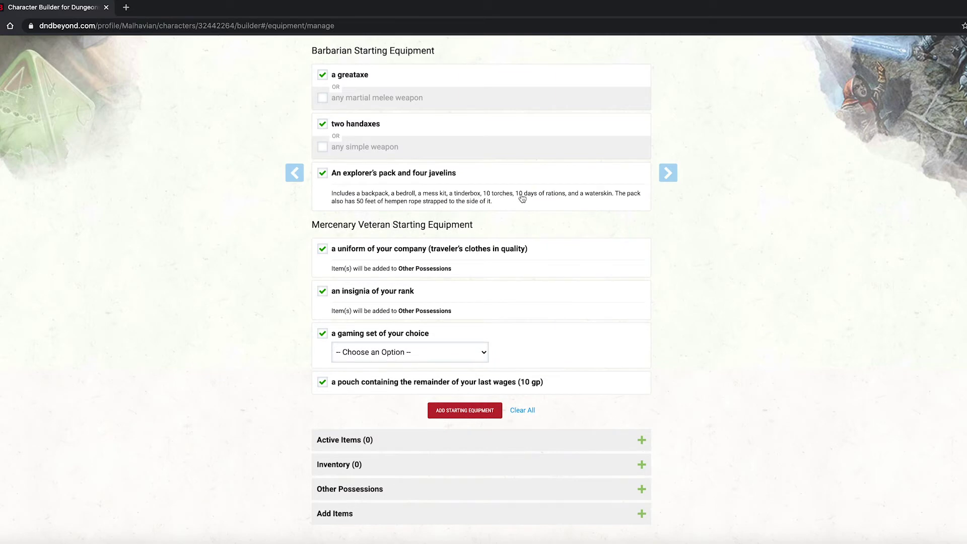
{"action": "scroll", "coordinate": [546, 233], "scroll_direction": "down", "scroll_amount": 3}
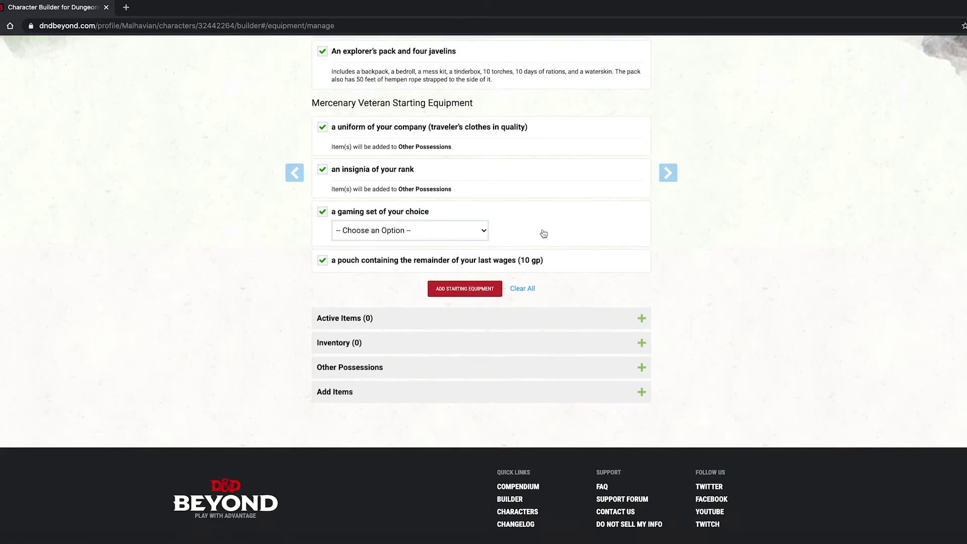
{"action": "scroll", "coordinate": [483, 365], "scroll_direction": "up", "scroll_amount": 4}
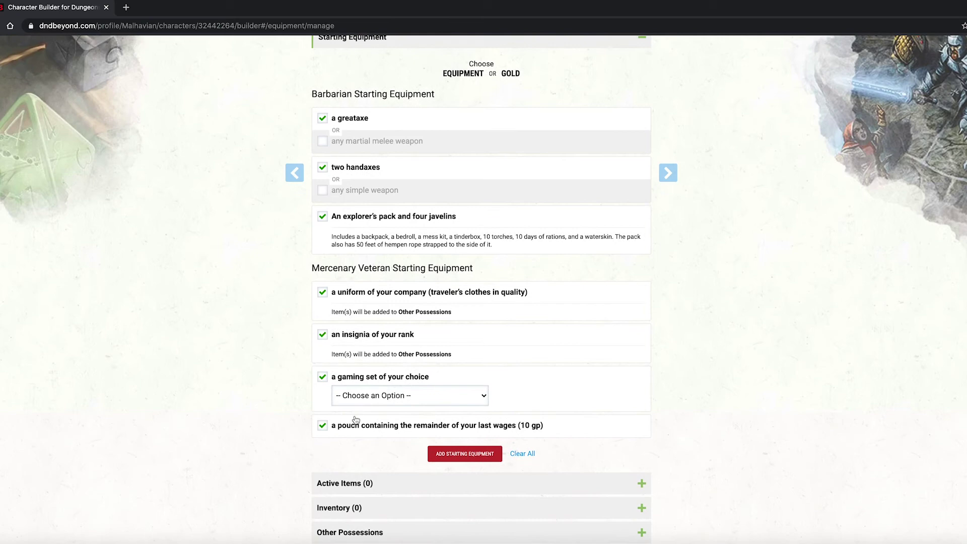
{"action": "scroll", "coordinate": [654, 385], "scroll_direction": "up", "scroll_amount": 1}
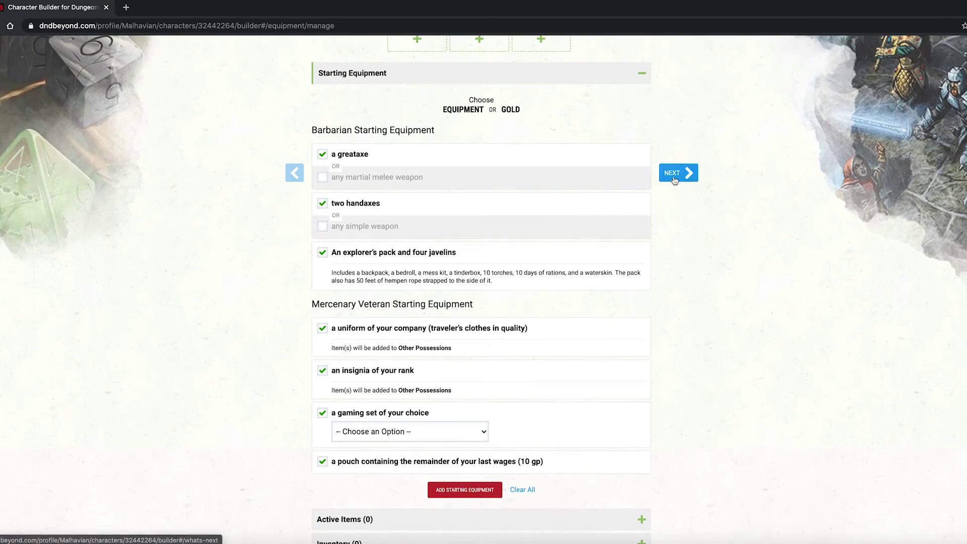
Continue past the equipment stage, open the finished character's sheet and review its ability scores, saving throws, senses, skills and actions.
{"action": "left_click", "coordinate": [673, 180]}
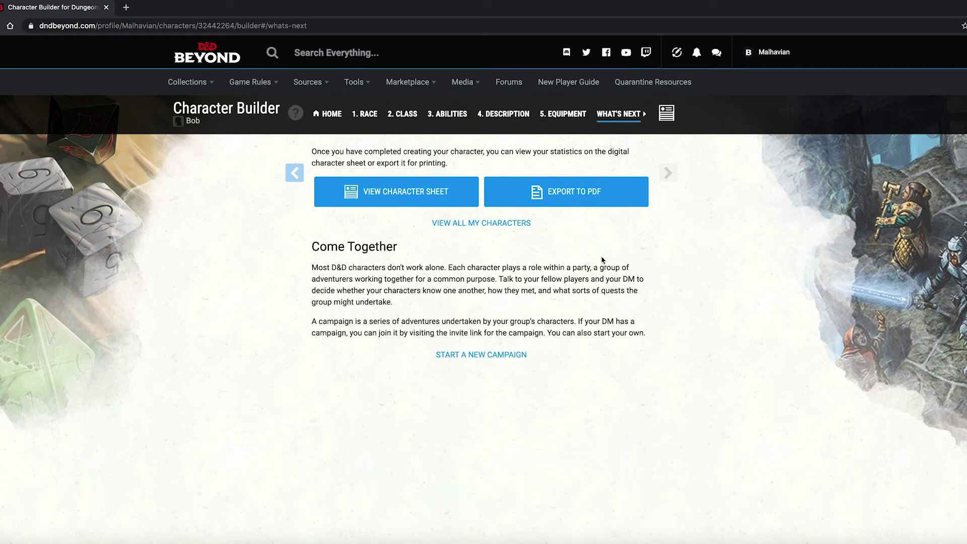
{"action": "left_click", "coordinate": [401, 197]}
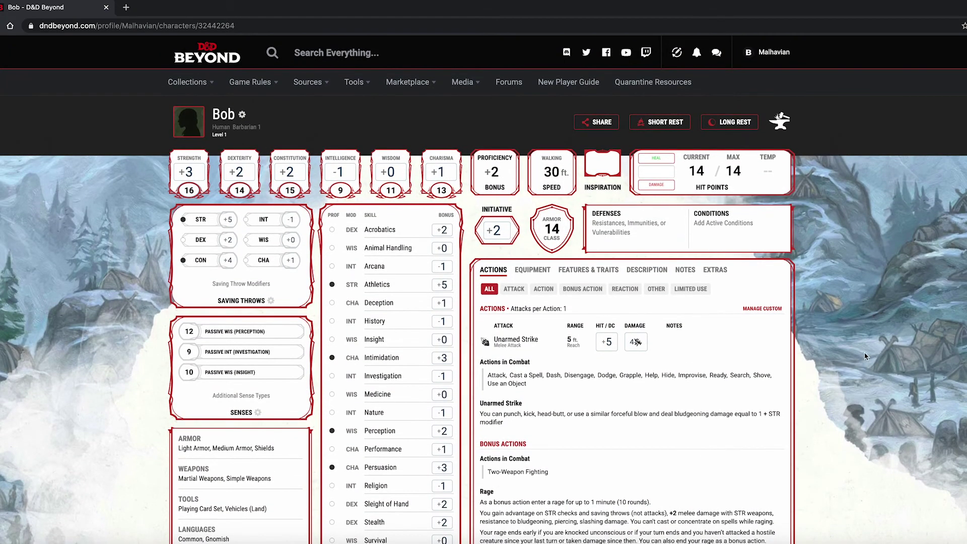
{"action": "scroll", "coordinate": [871, 355], "scroll_direction": "down", "scroll_amount": 1}
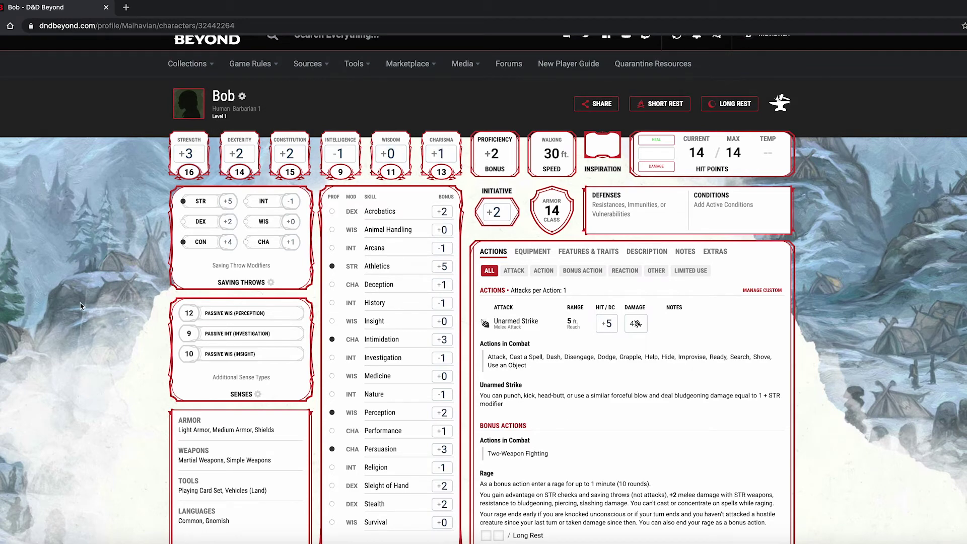
{"action": "scroll", "coordinate": [508, 296], "scroll_direction": "down", "scroll_amount": 2}
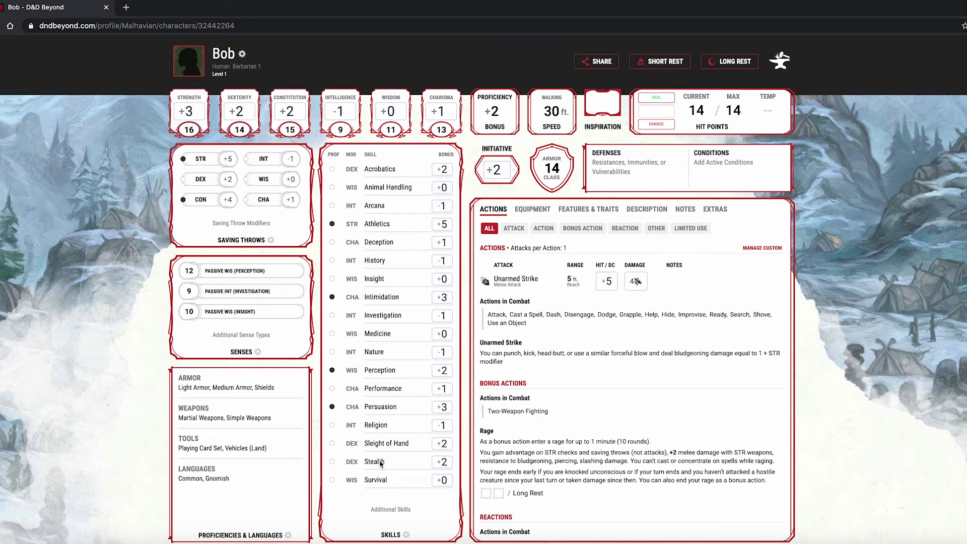
{"action": "scroll", "coordinate": [241, 455], "scroll_direction": "up", "scroll_amount": 1}
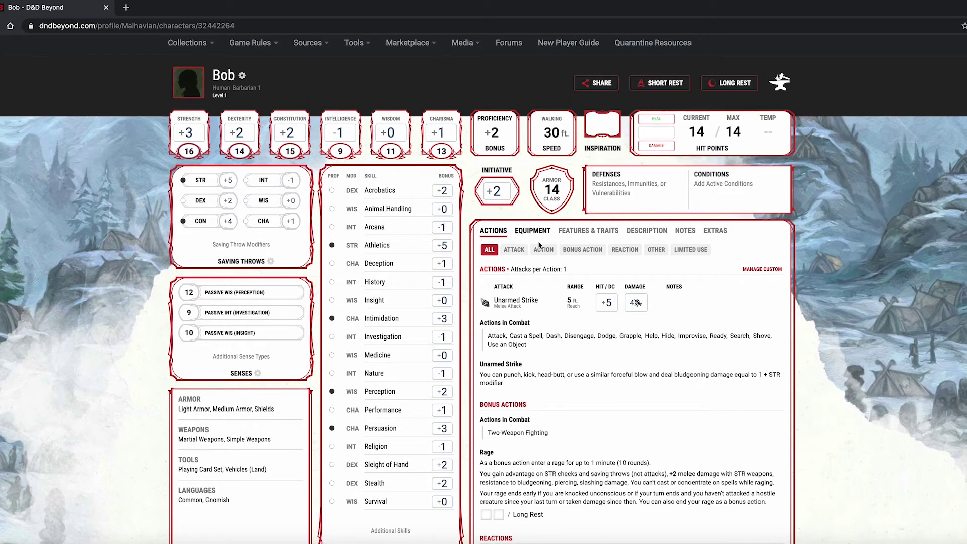
{"action": "scroll", "coordinate": [599, 427], "scroll_direction": "down", "scroll_amount": 3}
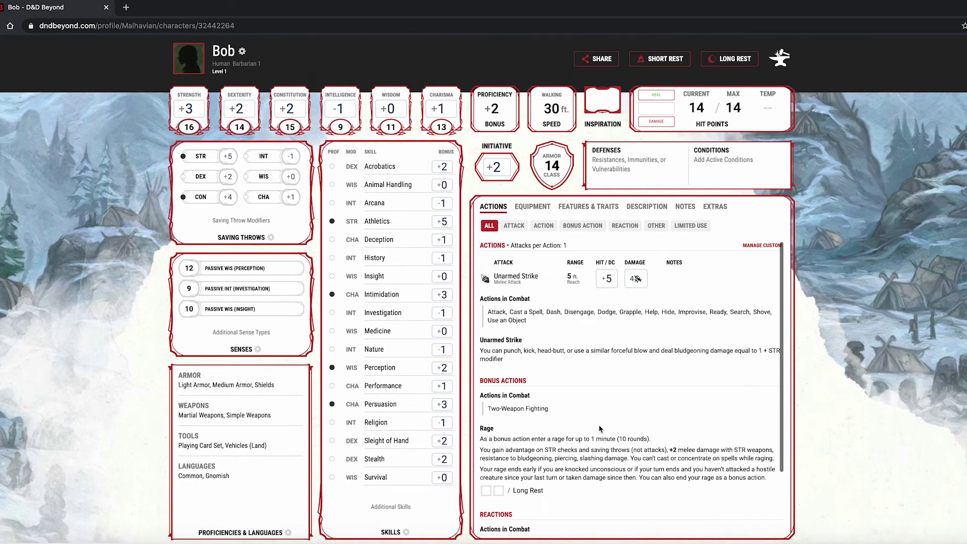
Review the character's attacks and actions, then the equipment and the Barbarian features and racial traits.
{"action": "left_click", "coordinate": [514, 229]}
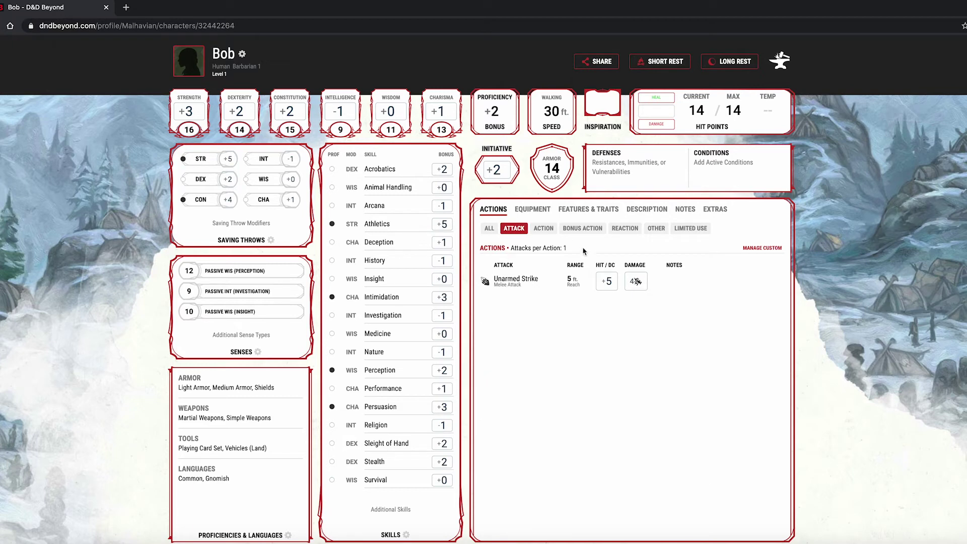
{"action": "left_click", "coordinate": [544, 228]}
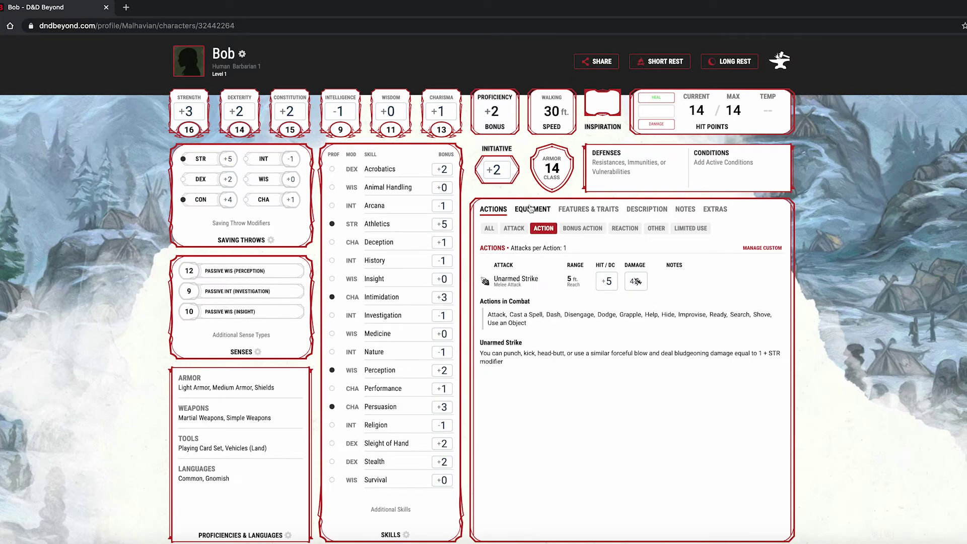
{"action": "left_click", "coordinate": [532, 209]}
{"action": "left_click", "coordinate": [588, 209]}
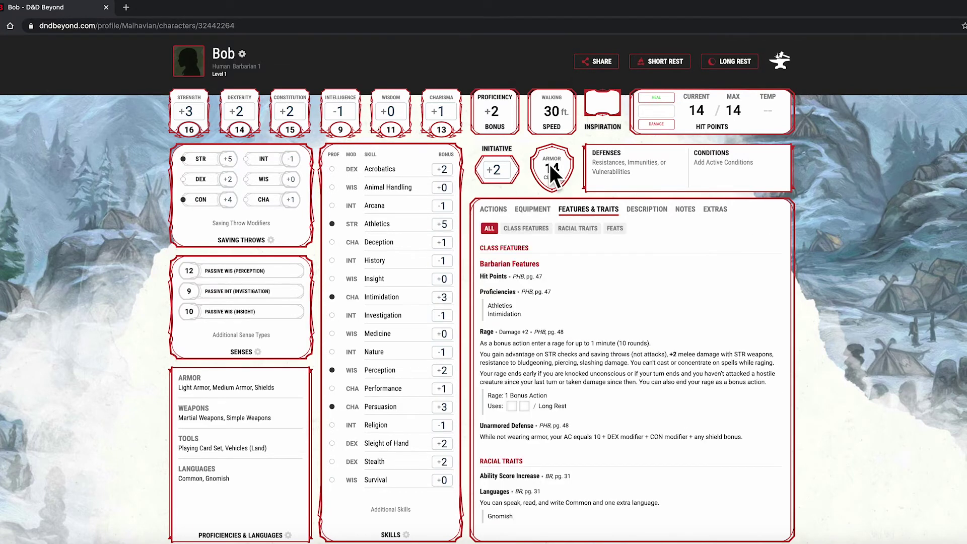
Enter 1 as the hit point adjustment amount on the character sheet.
{"action": "scroll", "coordinate": [804, 253], "scroll_direction": "up", "scroll_amount": 2}
{"action": "scroll", "coordinate": [804, 254], "scroll_direction": "down", "scroll_amount": 3}
{"action": "scroll", "coordinate": [124, 157], "scroll_direction": "up", "scroll_amount": 3}
{"action": "type", "text": "1"}
{"action": "scroll", "coordinate": [429, 269], "scroll_direction": "down", "scroll_amount": 2}
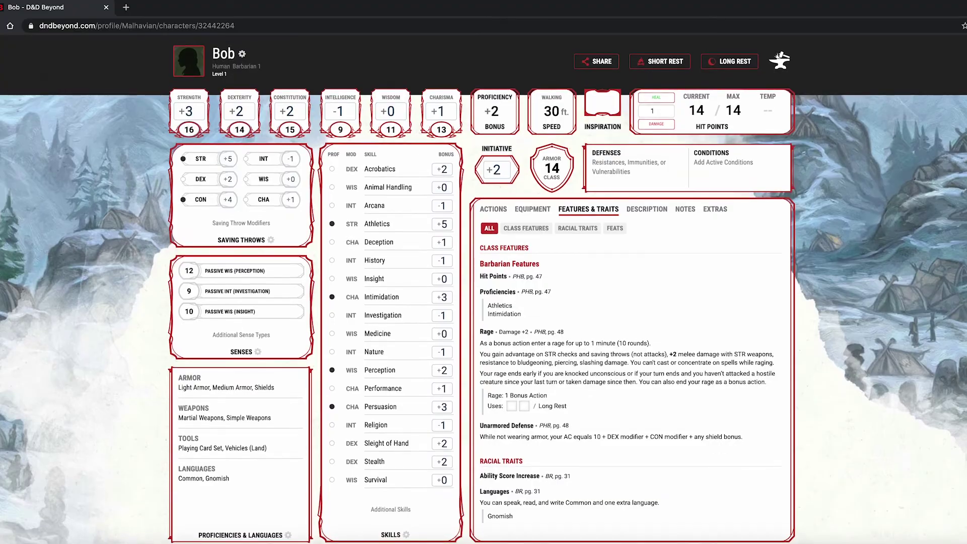